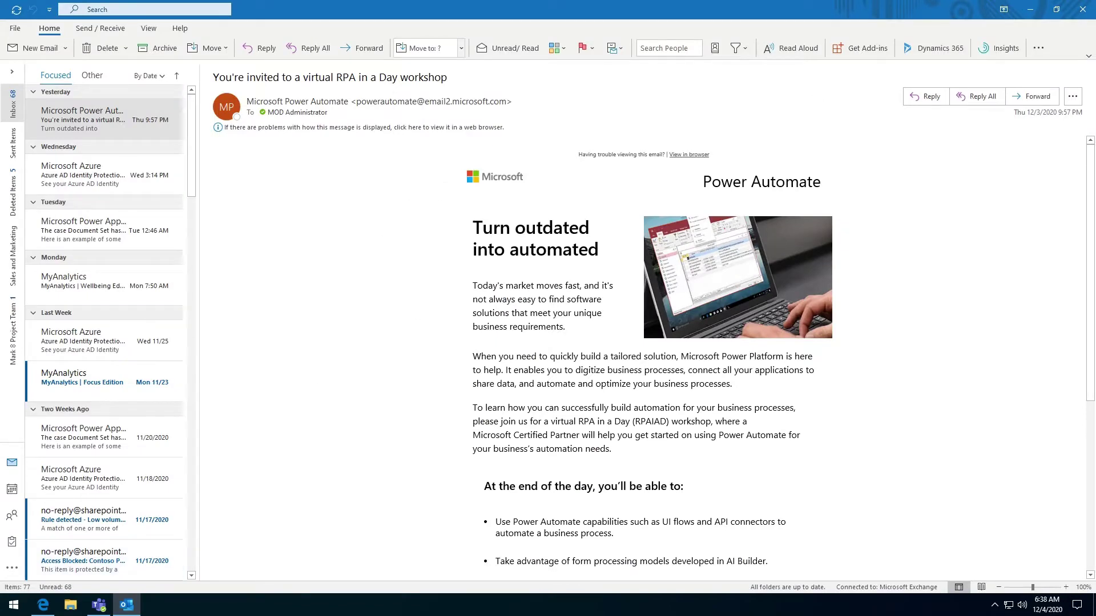
# Leave Outlook's Dynamics 365 pane and return to Edge's Office Home tab
pyautogui.click(918, 53)
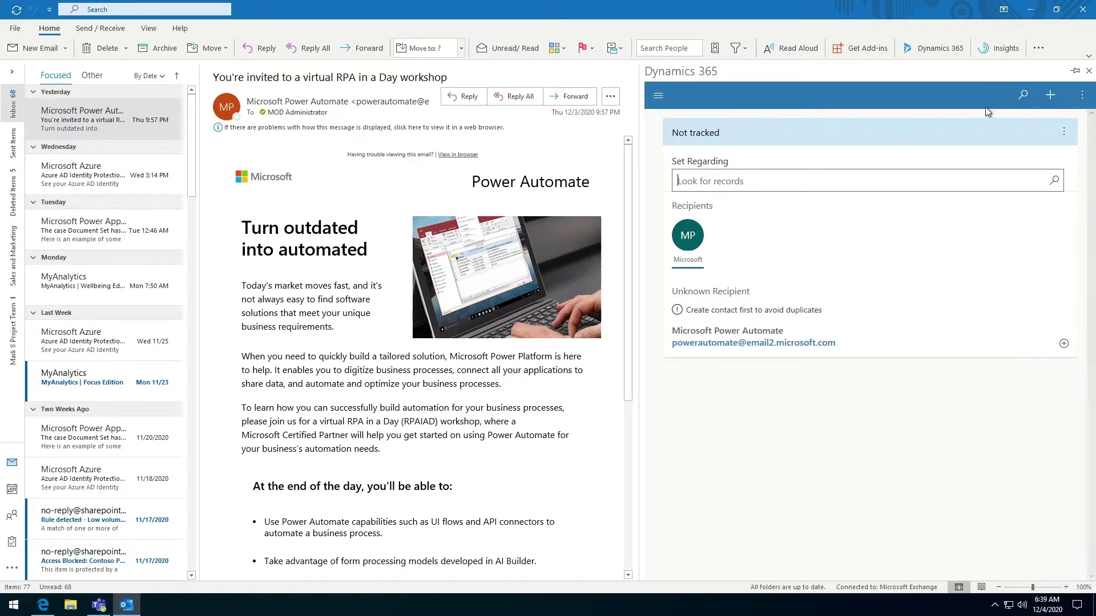
pyautogui.click(43, 605)
pyautogui.click(79, 11)
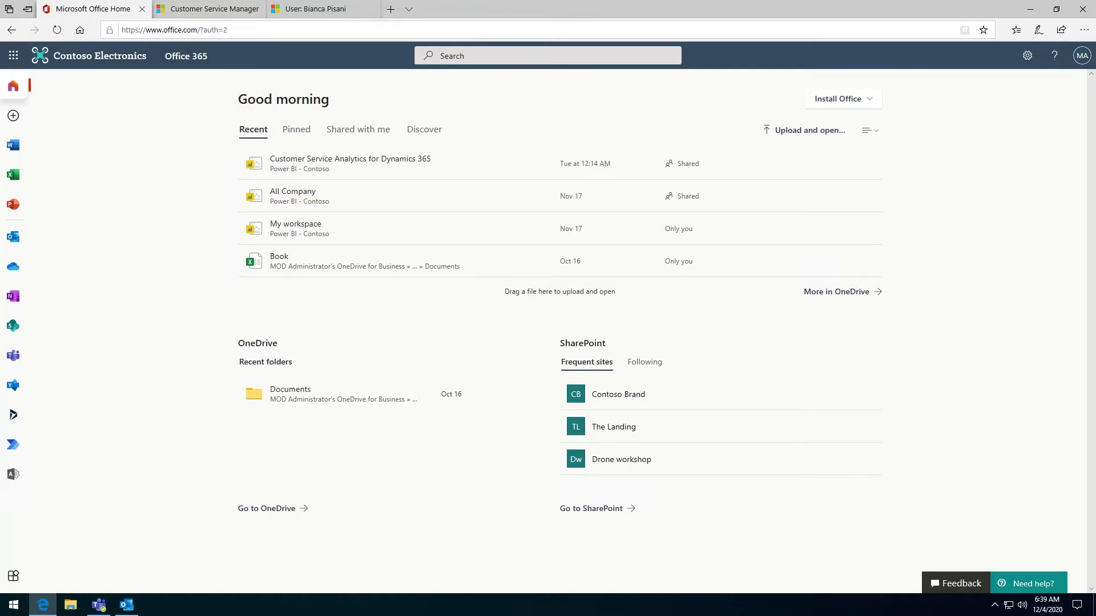
# Launch Dynamics 365 in a new tab from the Office Home app rail
pyautogui.click(177, 30)
pyautogui.click(137, 225)
pyautogui.moveTo(137, 224); pyautogui.dragTo(188, 263)
pyautogui.click(177, 210)
pyautogui.click(14, 421)
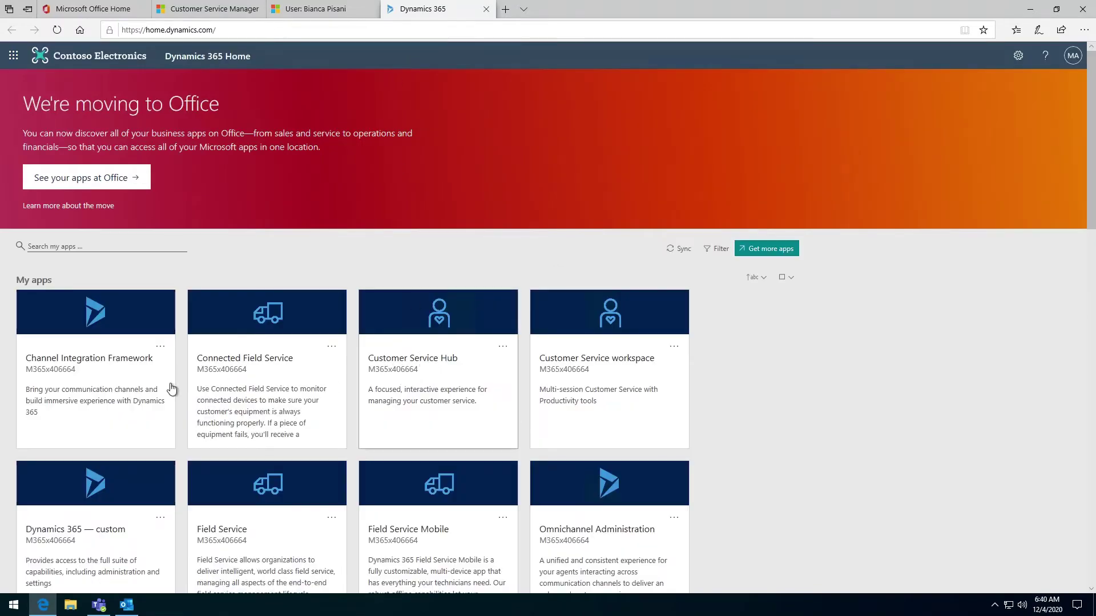
# Start Customer Service Hub and bring up the Settings gear menu for Advanced Settings
pyautogui.click(467, 359)
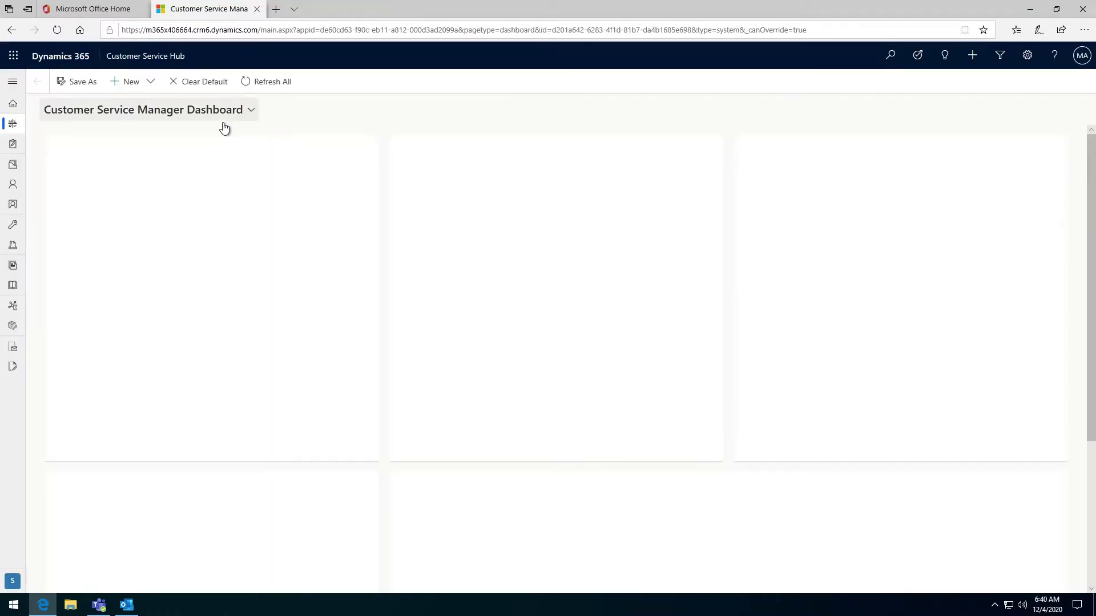
pyautogui.click(1027, 55)
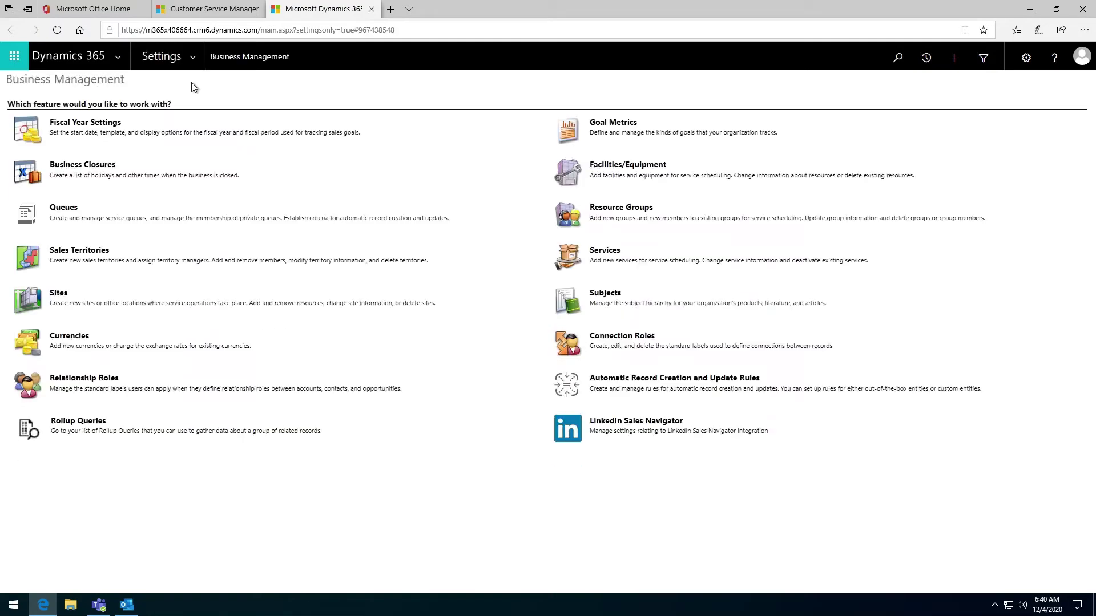
# Open the Dynamics 365 App for Outlook settings page and review its eligible users list
pyautogui.click(195, 64)
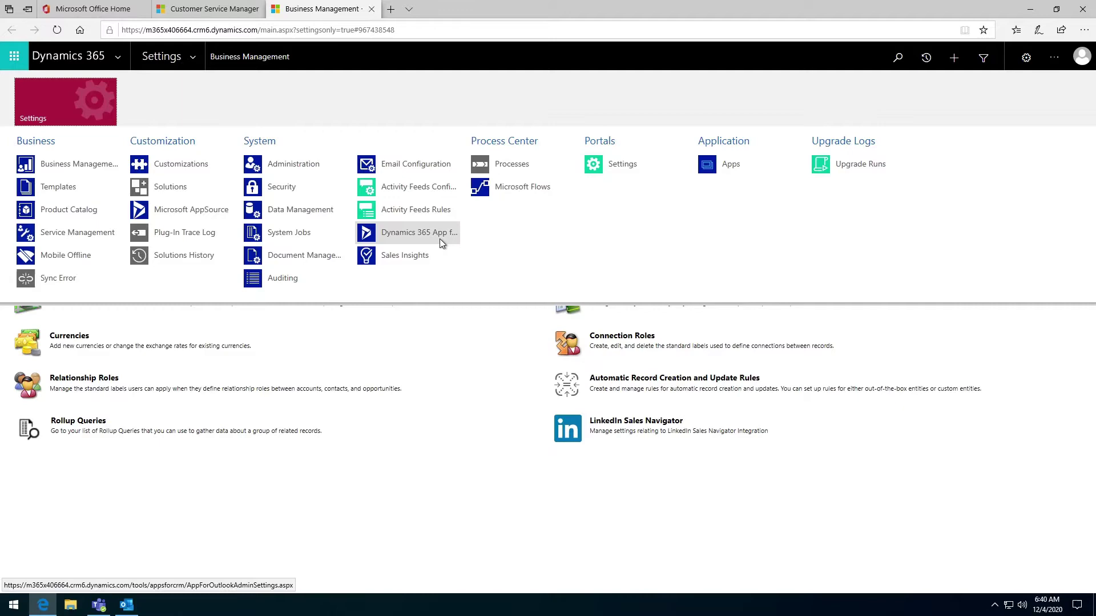
pyautogui.click(399, 235)
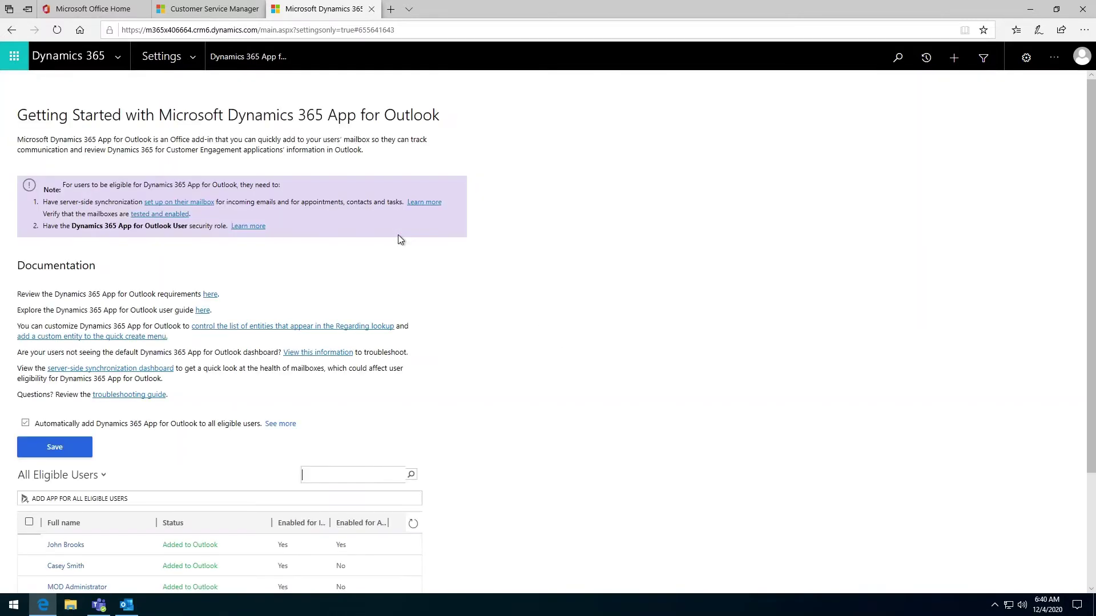
pyautogui.scroll(-2, 272, 267)
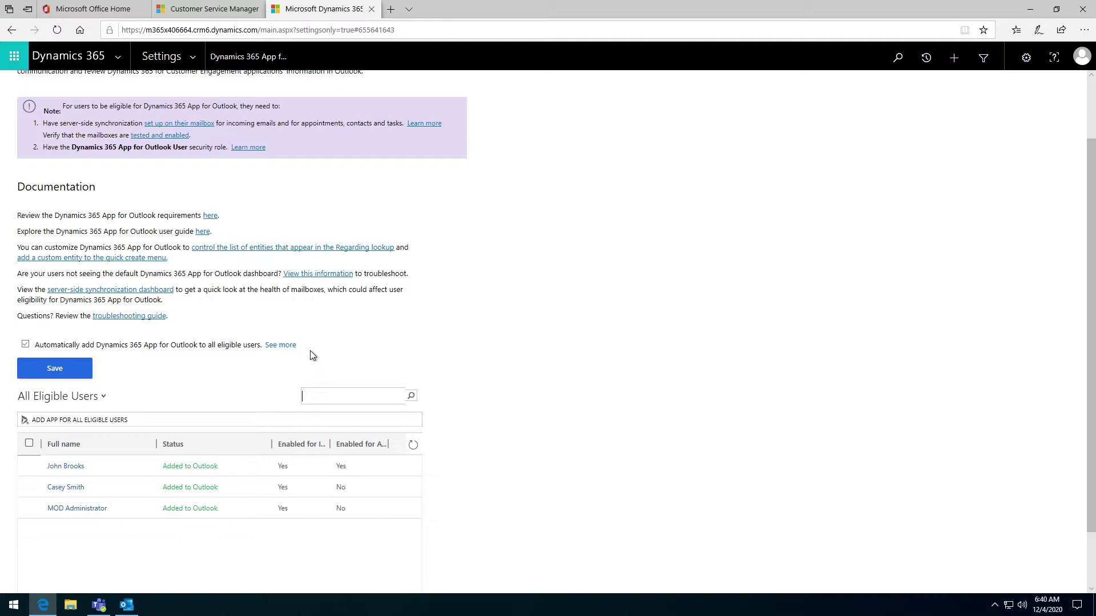
pyautogui.click(126, 605)
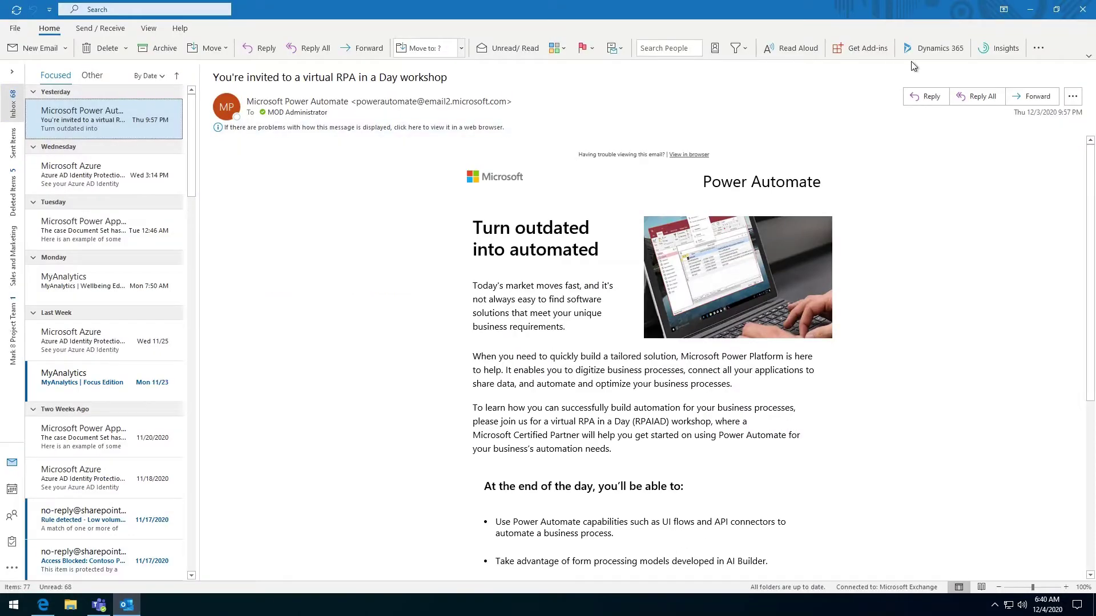
pyautogui.click(135, 609)
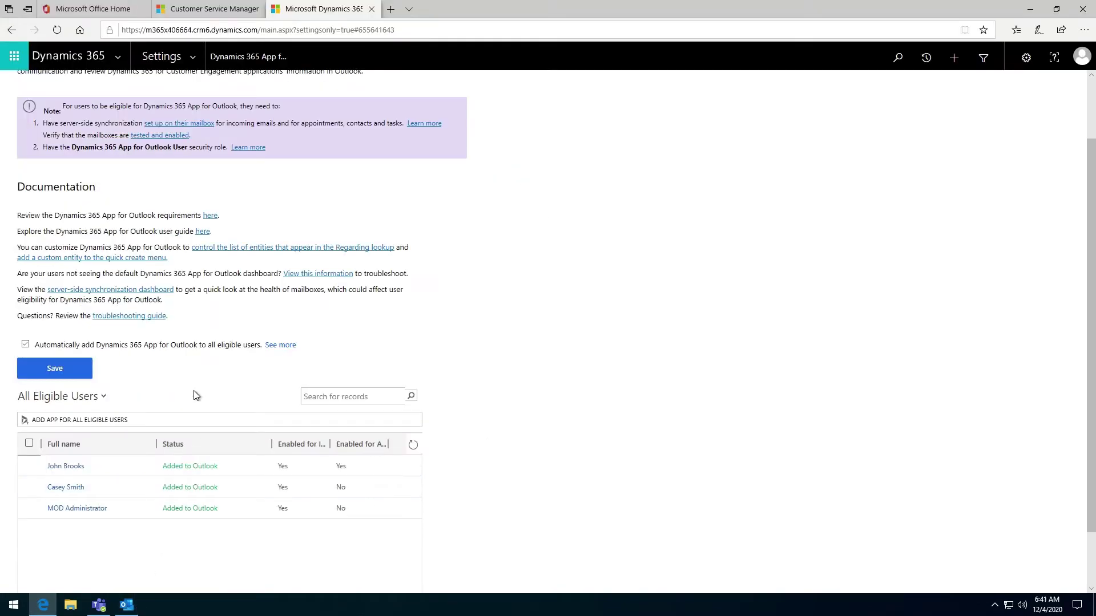
# Highlight the mailbox setup and security role requirements in the page's note
pyautogui.scroll(2, 189, 388)
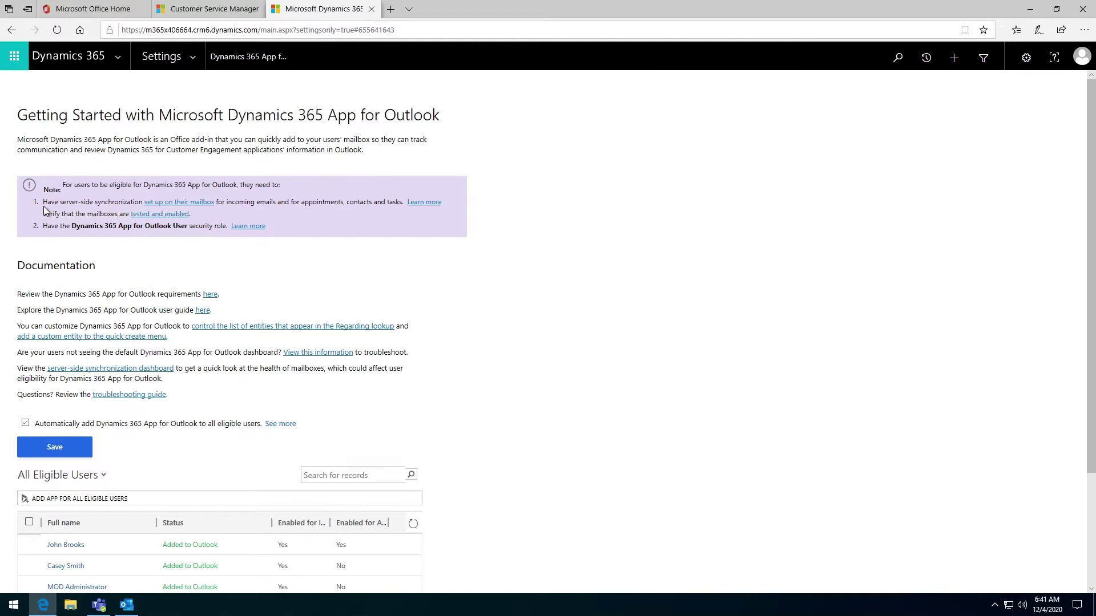
pyautogui.moveTo(142, 204); pyautogui.dragTo(39, 204)
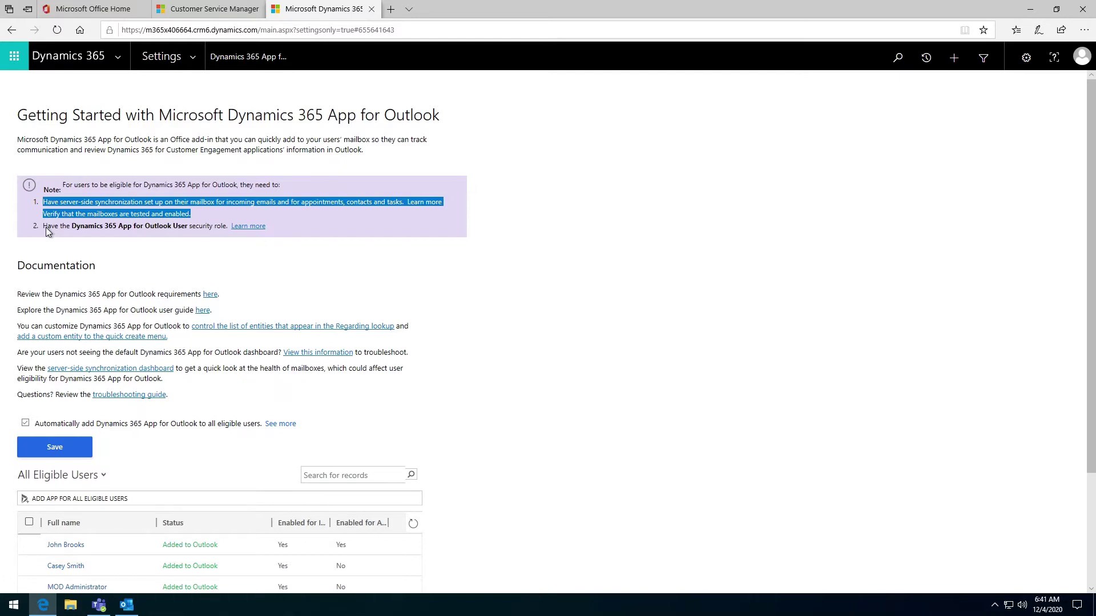
pyautogui.moveTo(43, 227); pyautogui.dragTo(101, 233)
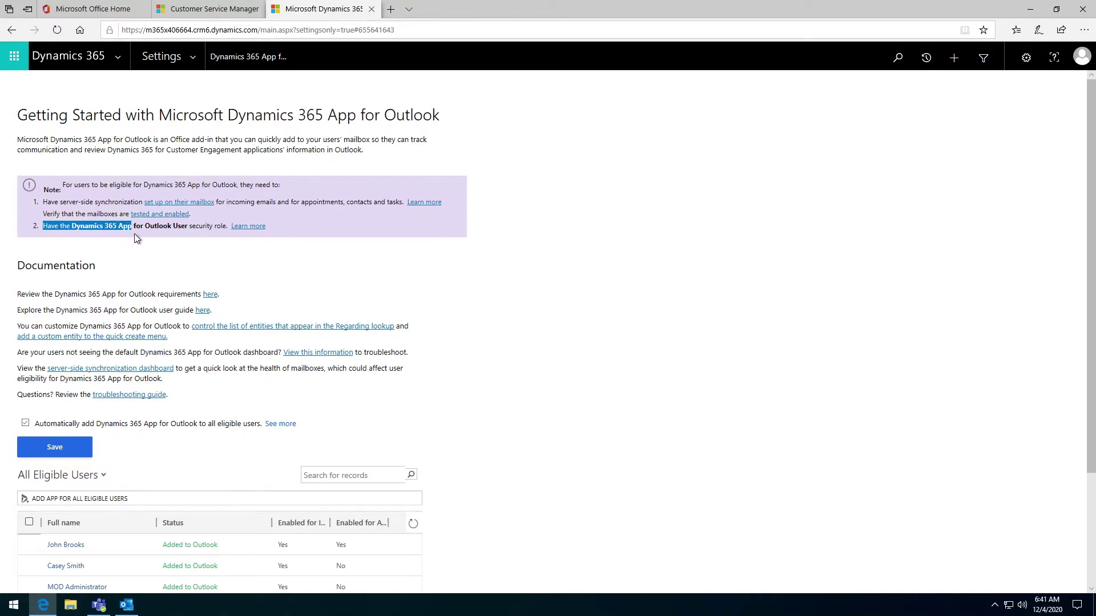
pyautogui.moveTo(135, 235); pyautogui.dragTo(190, 228)
pyautogui.click(196, 231)
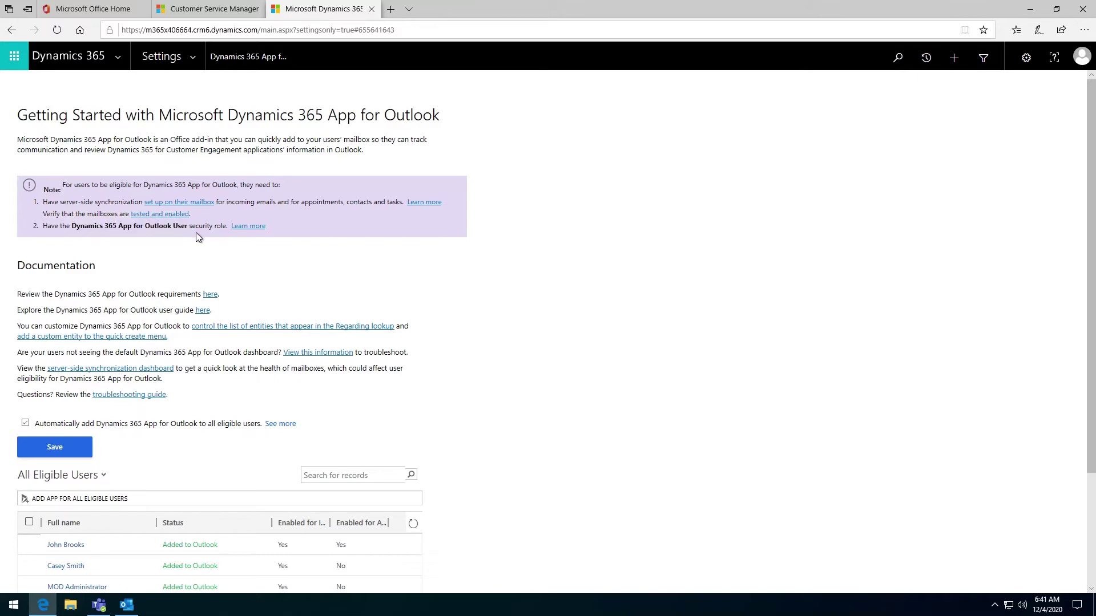
pyautogui.moveTo(279, 226); pyautogui.dragTo(52, 235)
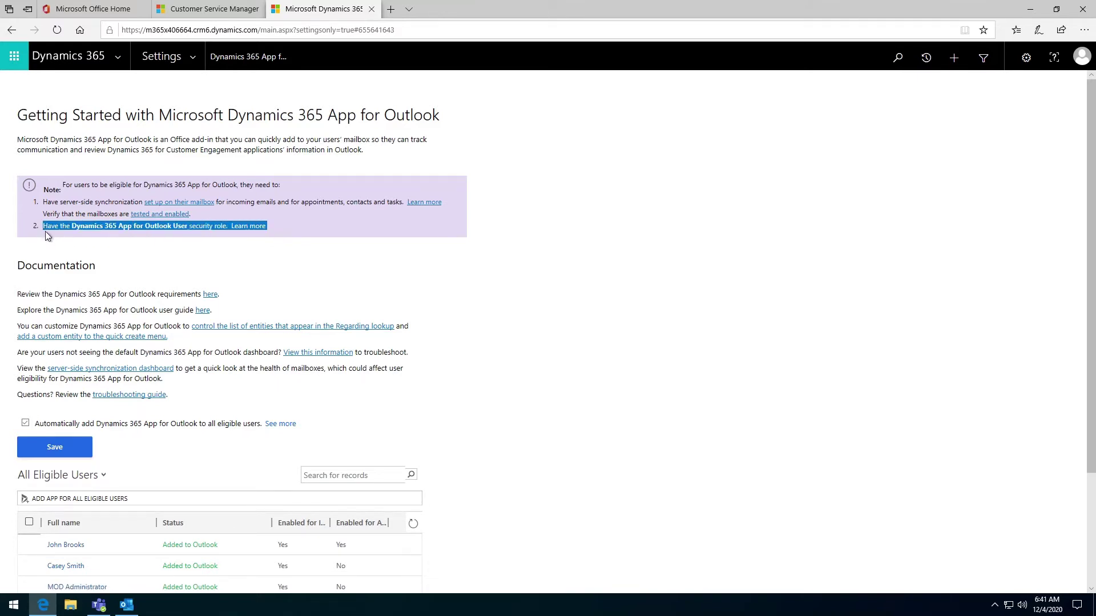
pyautogui.moveTo(199, 217); pyautogui.dragTo(44, 206)
pyautogui.click(105, 209)
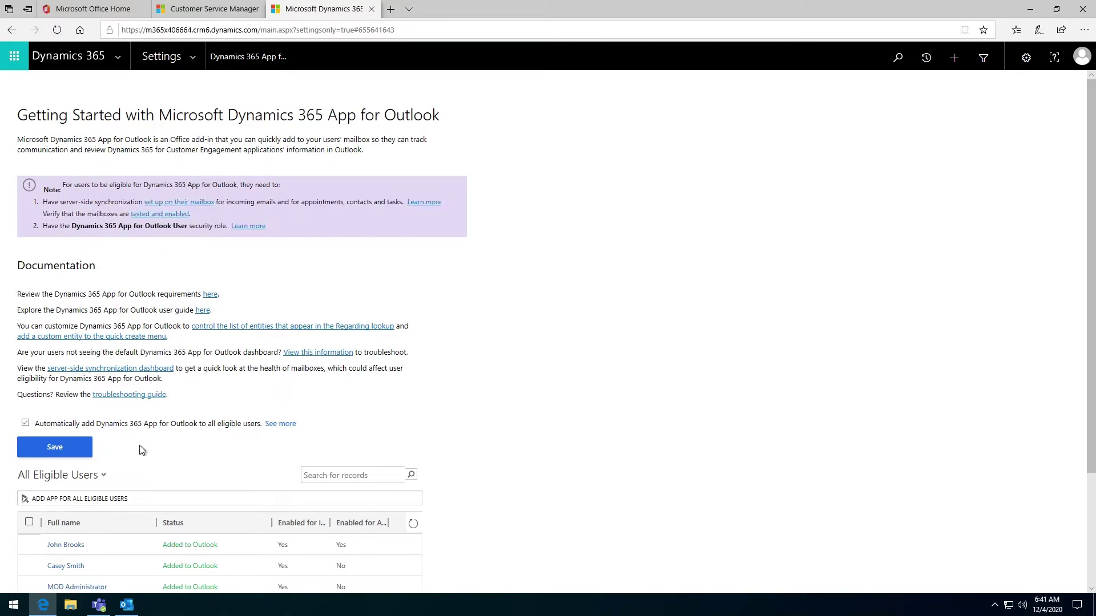
# Turn off automatic adding of the App for Outlook to all eligible users and save
pyautogui.scroll(-2, 166, 451)
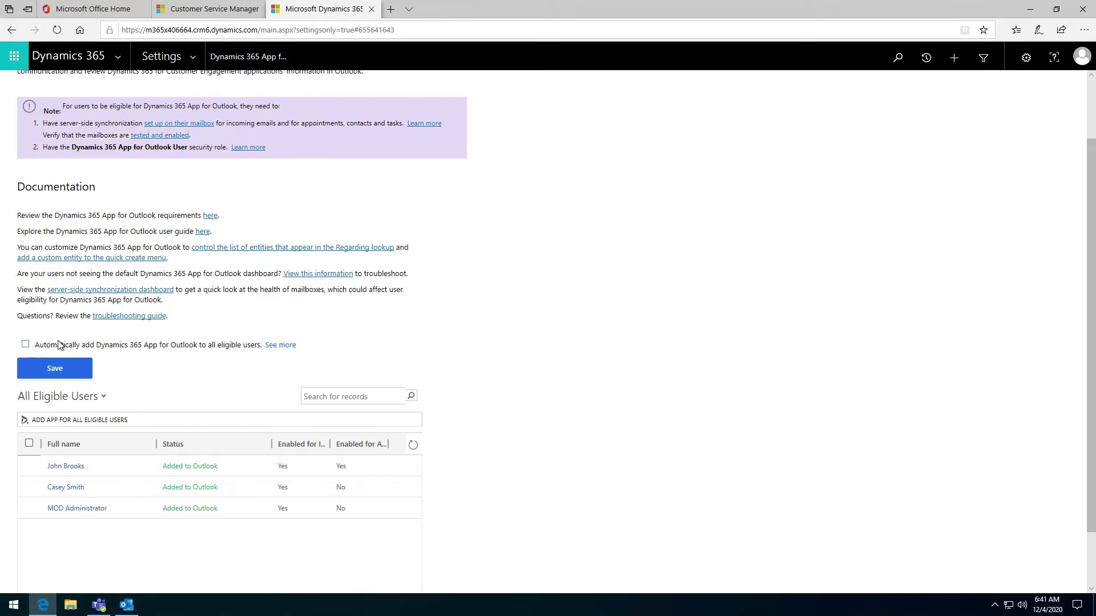
pyautogui.click(84, 372)
pyautogui.click(123, 609)
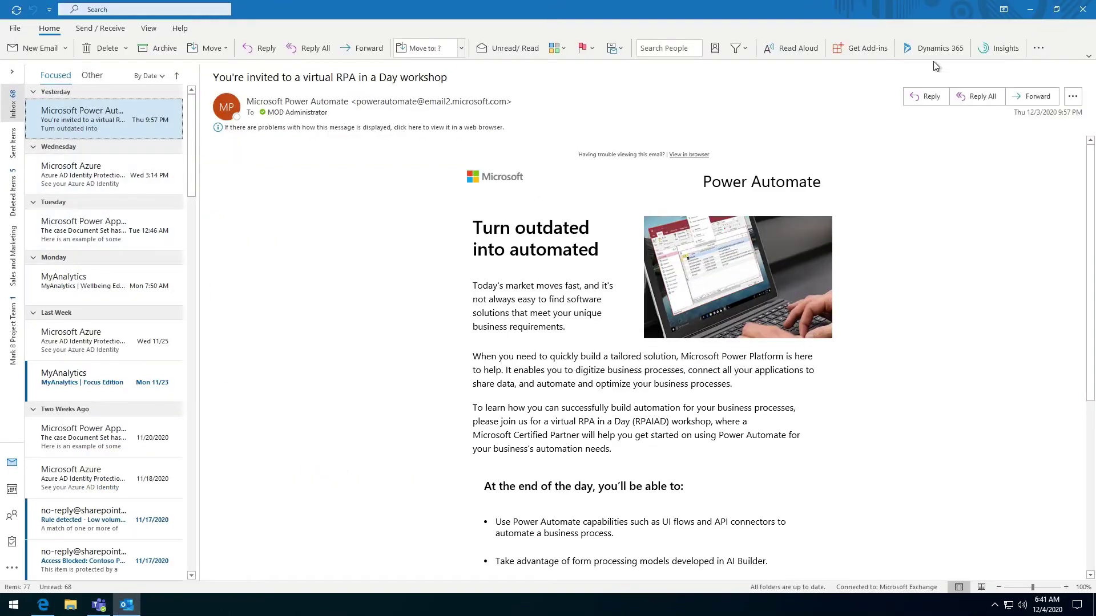
pyautogui.click(137, 605)
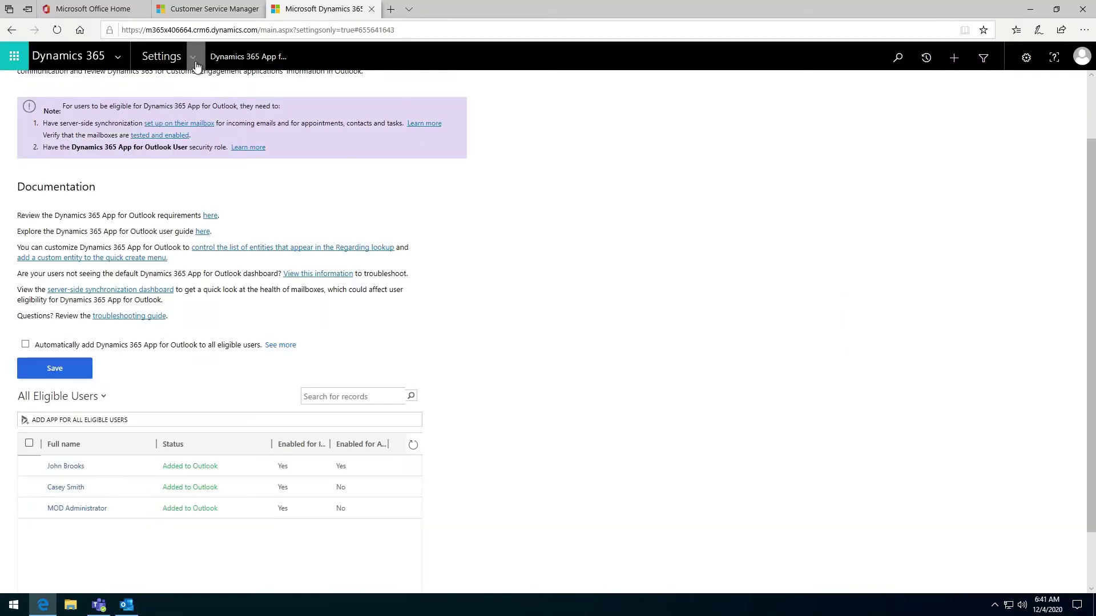
# Search Enabled Users for the salesperson's full name and open their user record
pyautogui.click(195, 60)
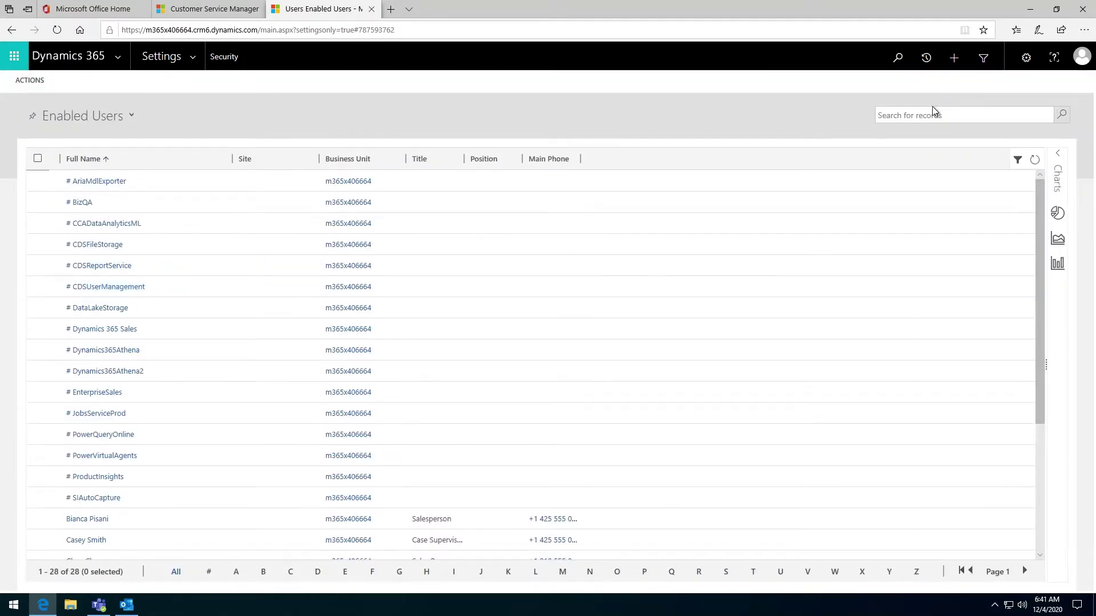
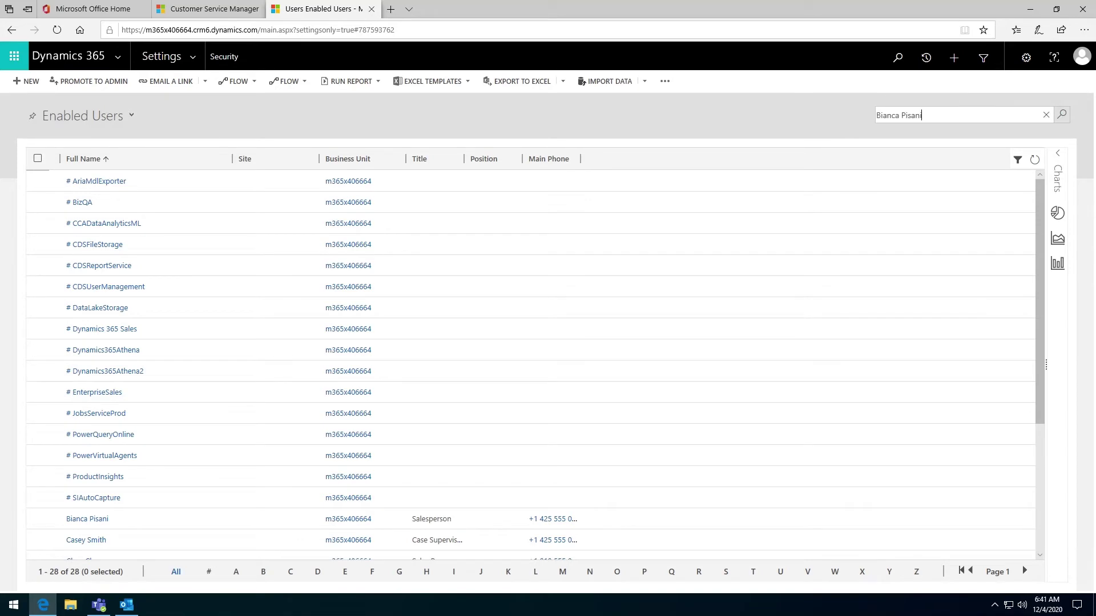
pyautogui.press('Return')
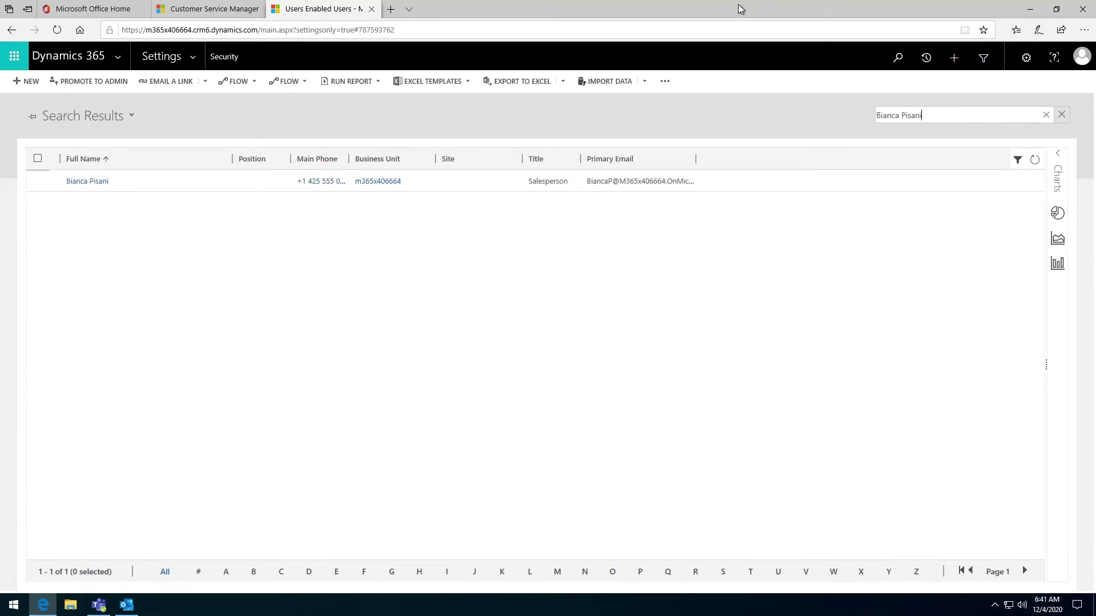
pyautogui.click(89, 181)
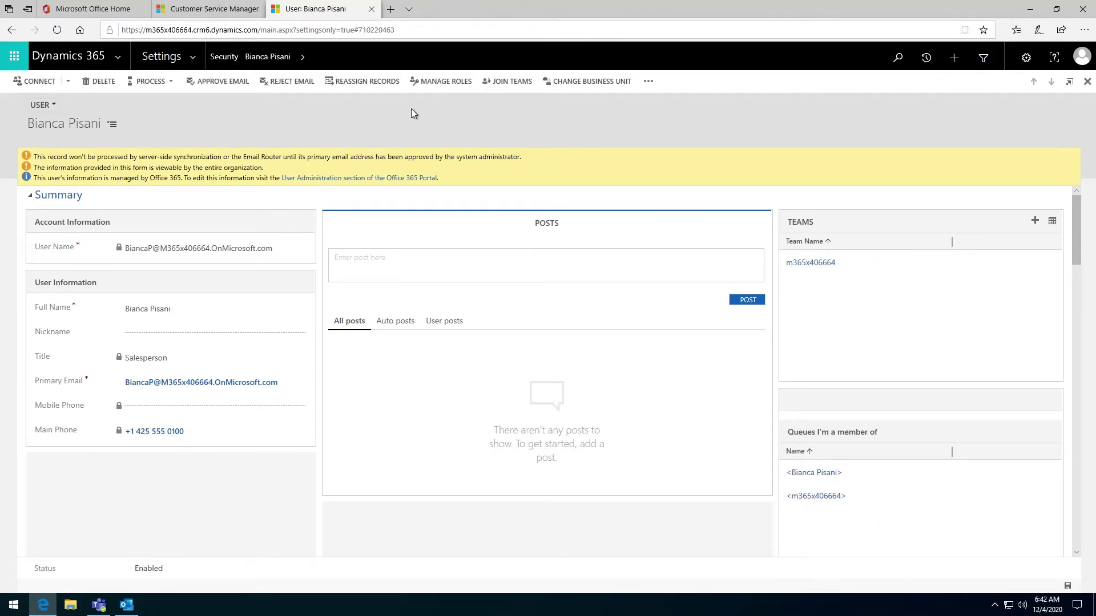
pyautogui.click(443, 83)
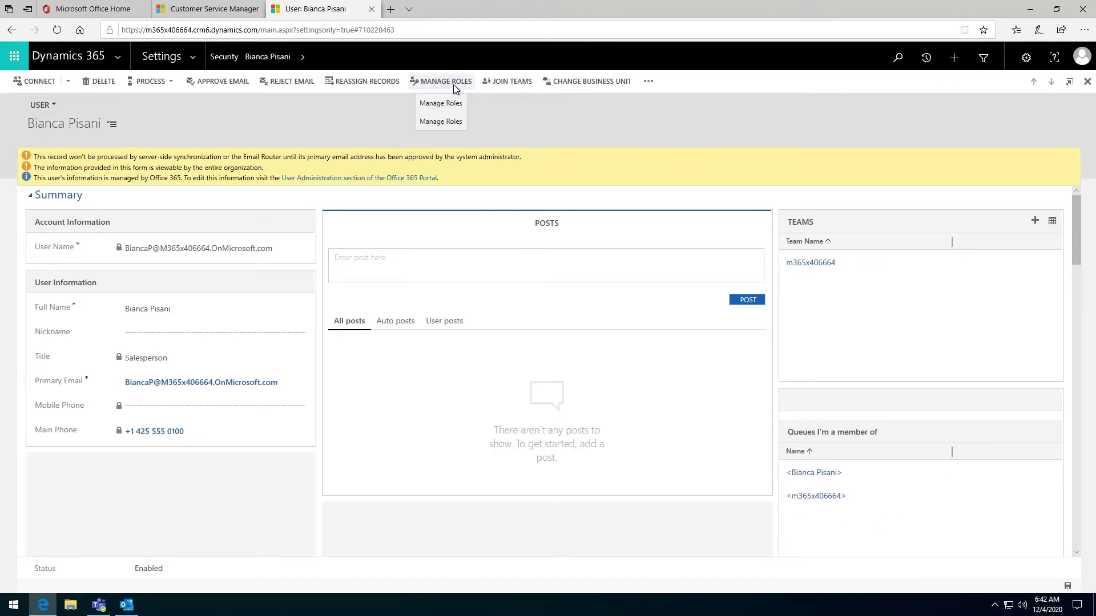
# Assign the Dynamics 365 App for Outlook User security role to the salesperson
pyautogui.click(447, 85)
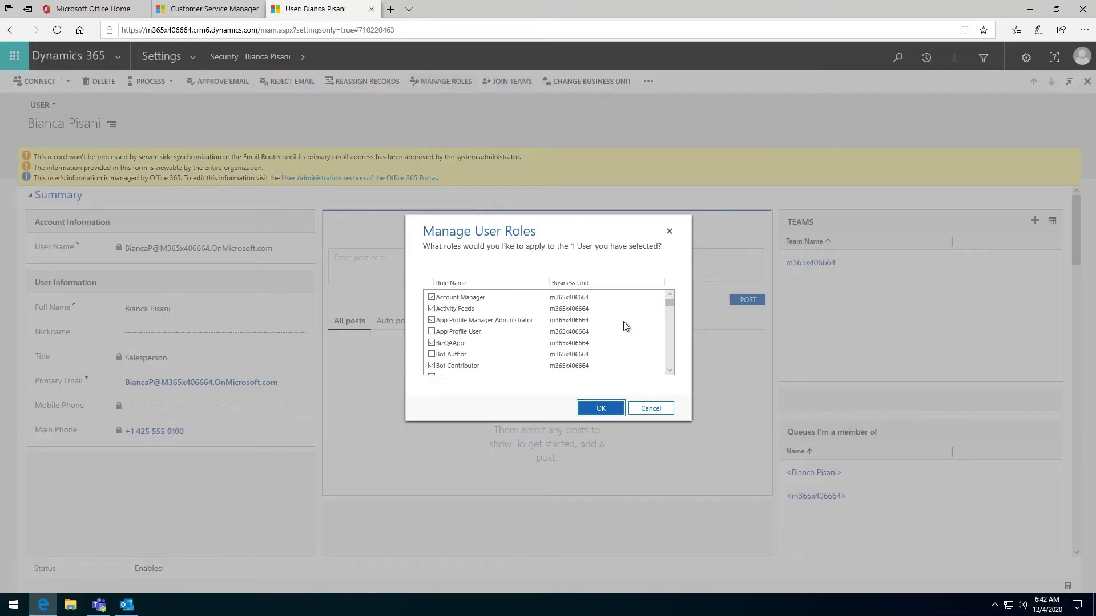
pyautogui.click(672, 372)
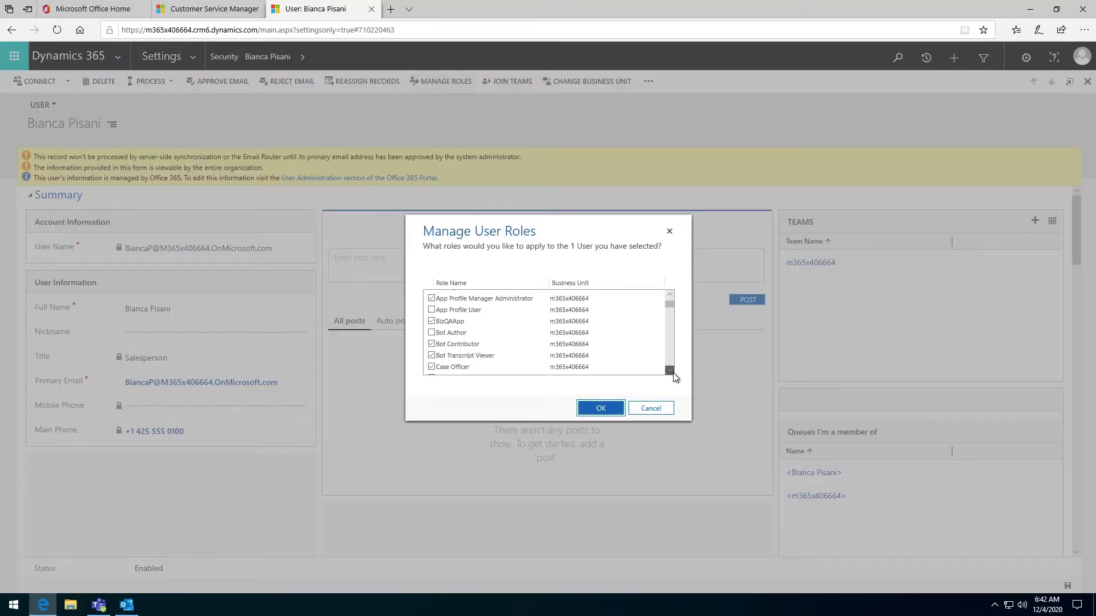
pyautogui.click(673, 372)
pyautogui.click(673, 372)
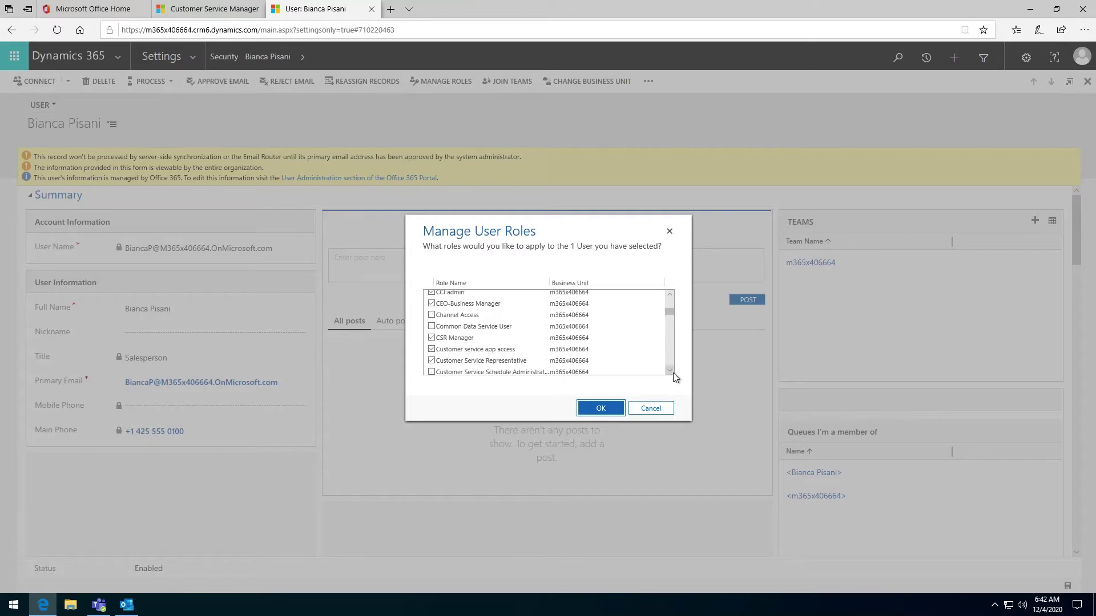
pyautogui.click(672, 372)
pyautogui.click(673, 372)
pyautogui.click(672, 363)
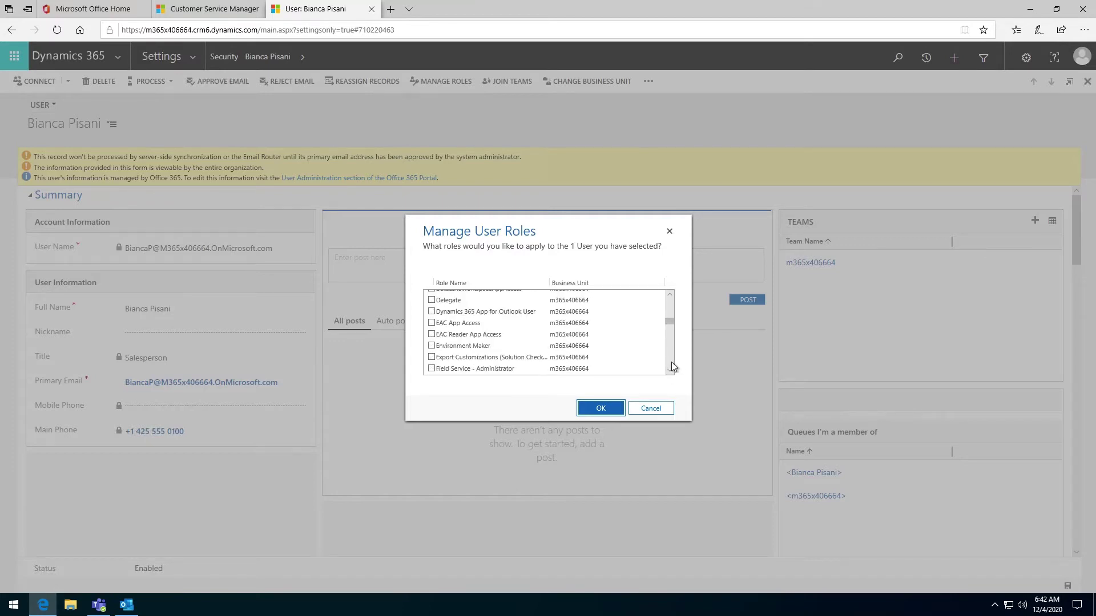
pyautogui.click(438, 320)
pyautogui.click(600, 415)
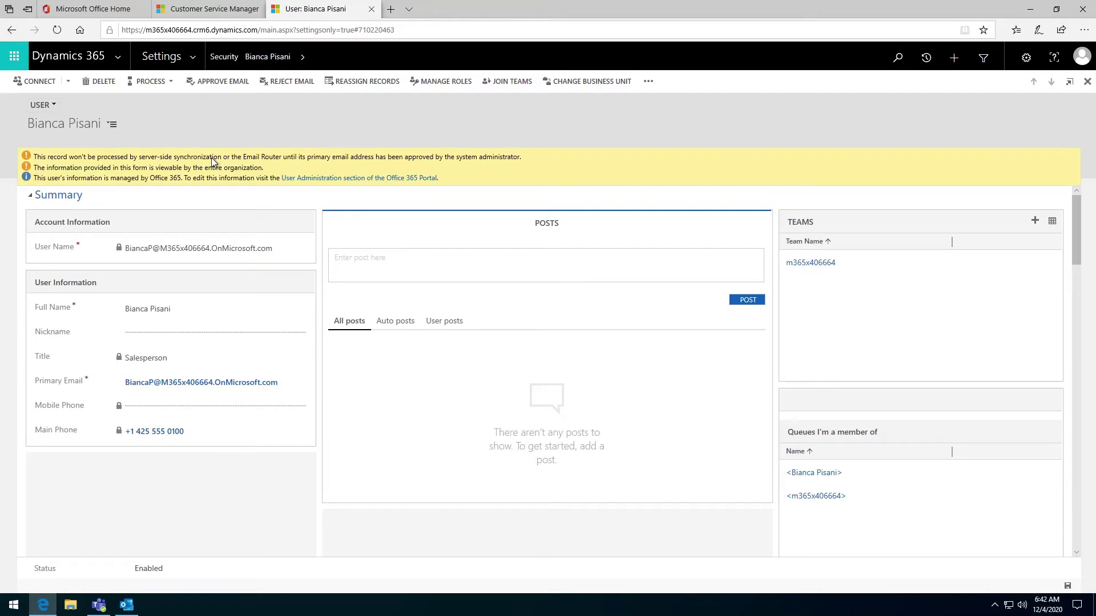
# Approve the salesperson's primary email address in the Approve Primary Email dialog
pyautogui.click(227, 83)
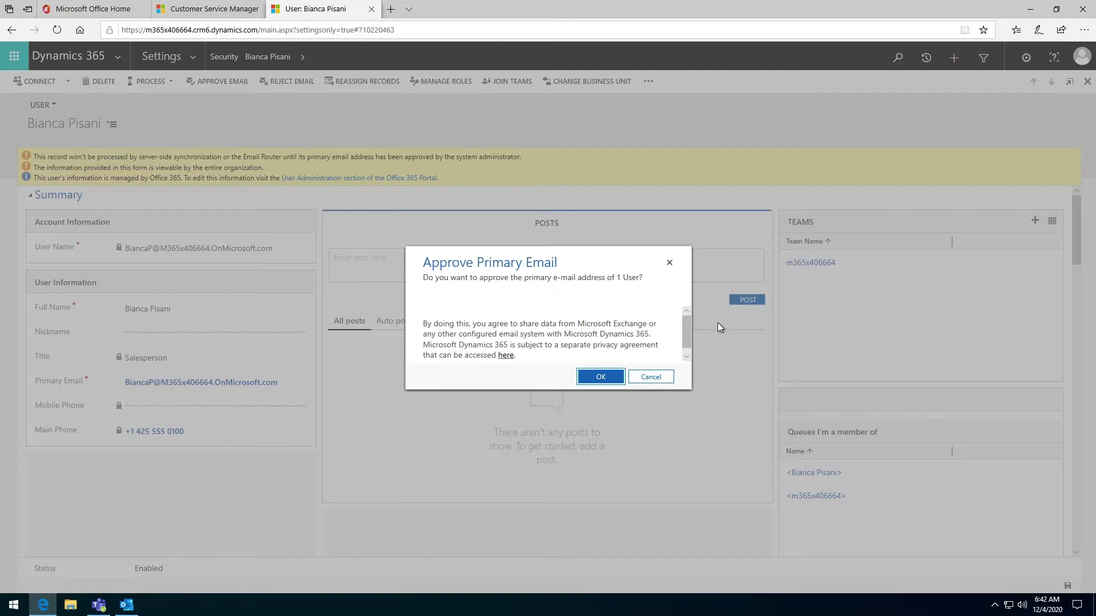
pyautogui.scroll(-1, 686, 337)
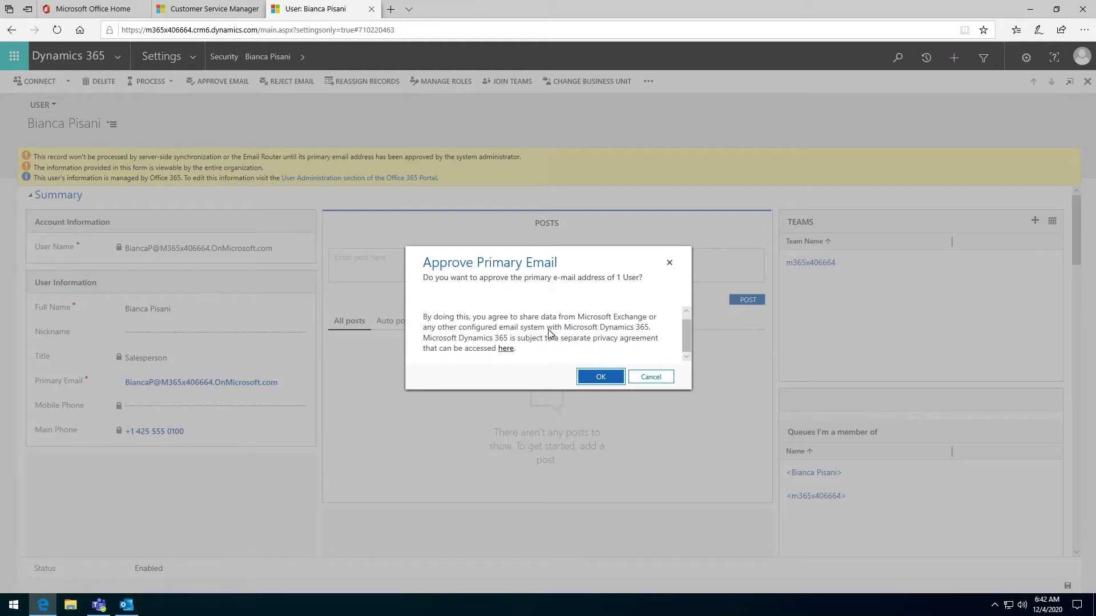
pyautogui.click(600, 381)
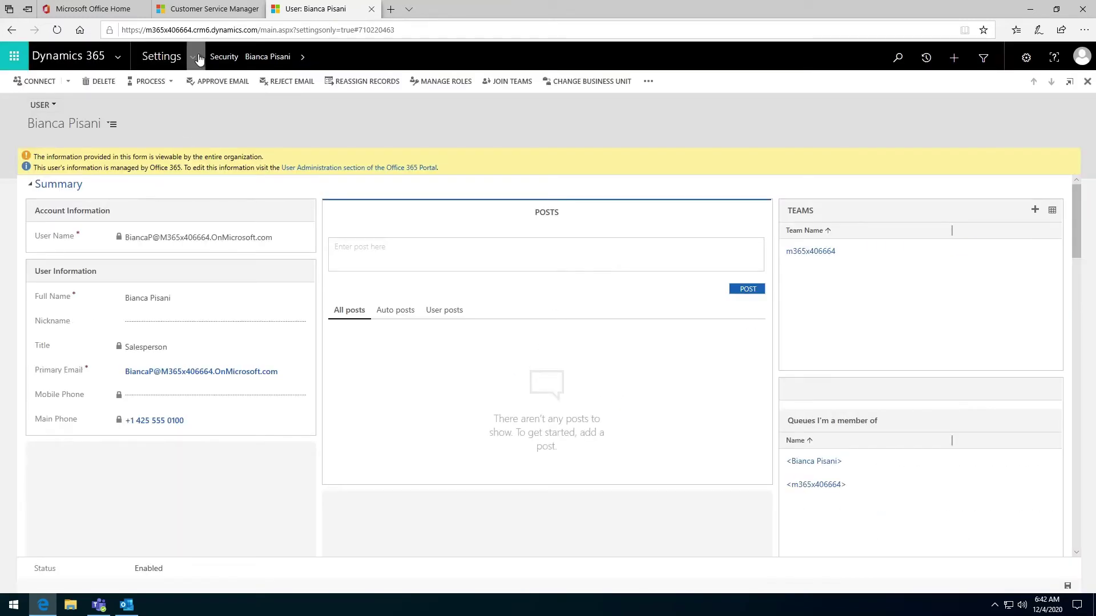
pyautogui.click(197, 62)
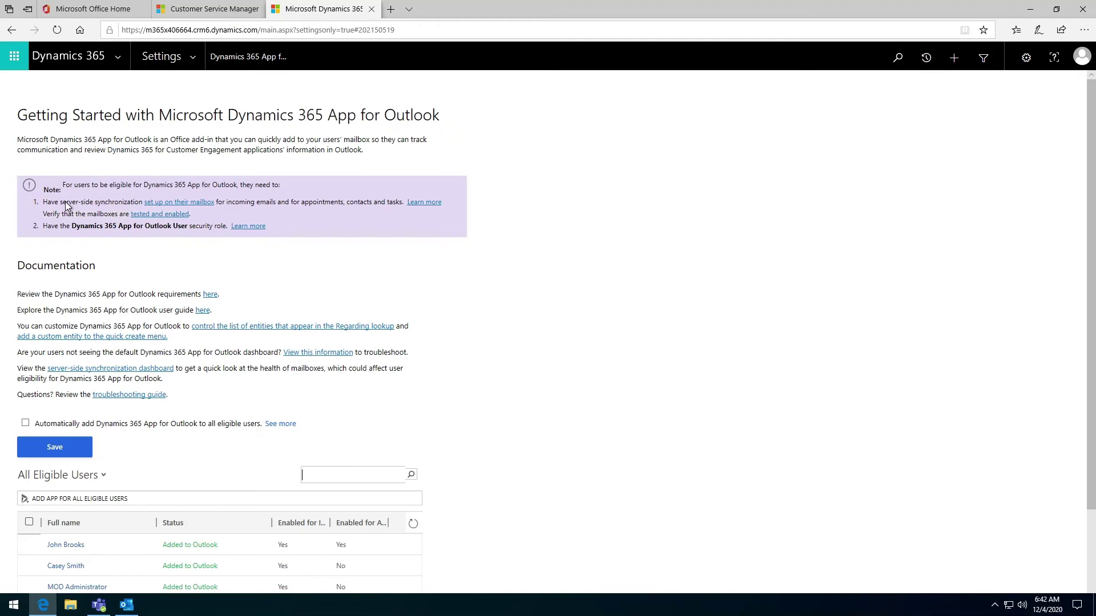
# Go to Email Configuration Mailboxes and switch the view to Active Mailboxes
pyautogui.moveTo(65, 203); pyautogui.dragTo(200, 217)
pyautogui.click(201, 220)
pyautogui.click(197, 63)
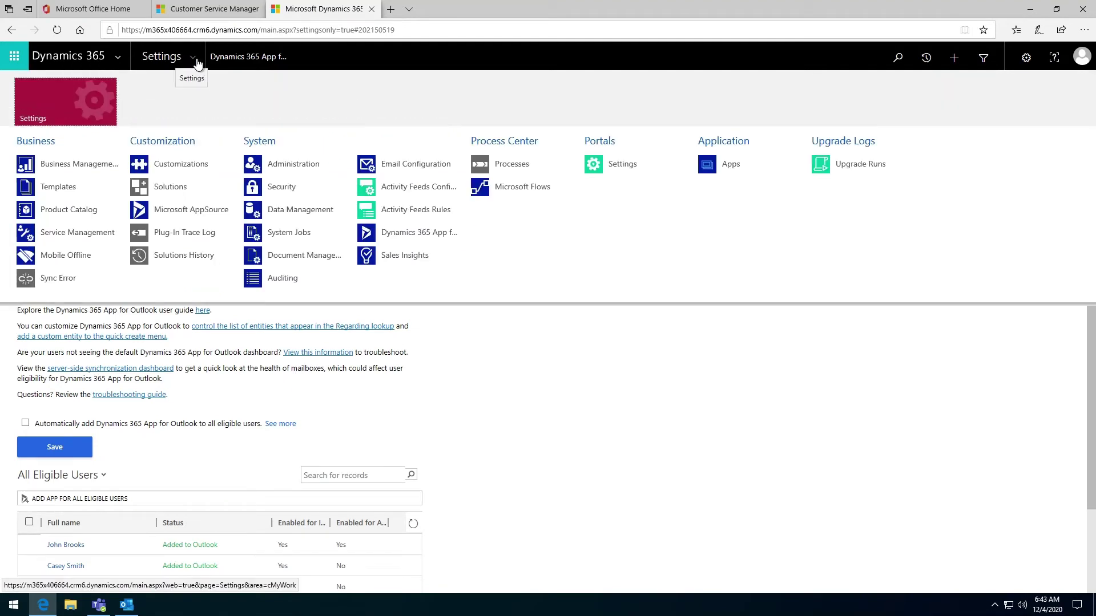
pyautogui.click(419, 166)
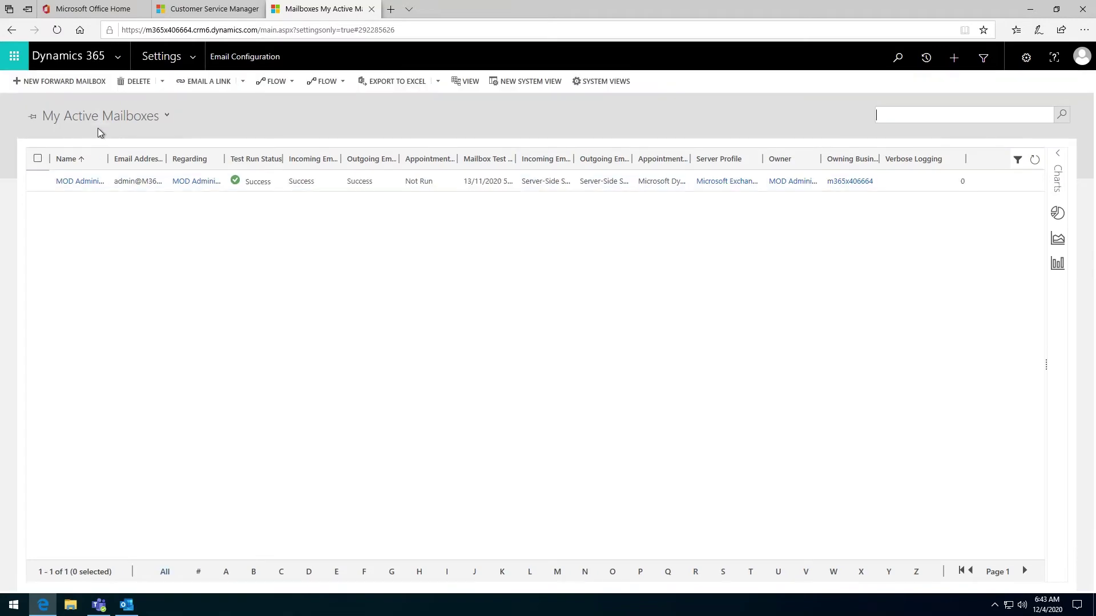
pyautogui.click(98, 119)
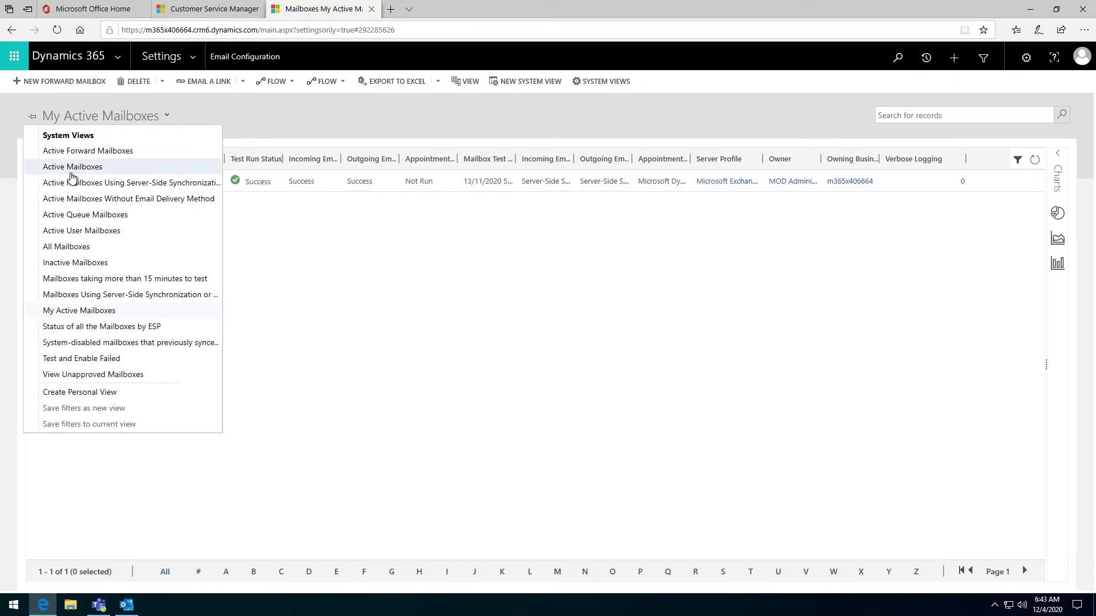
pyautogui.click(77, 168)
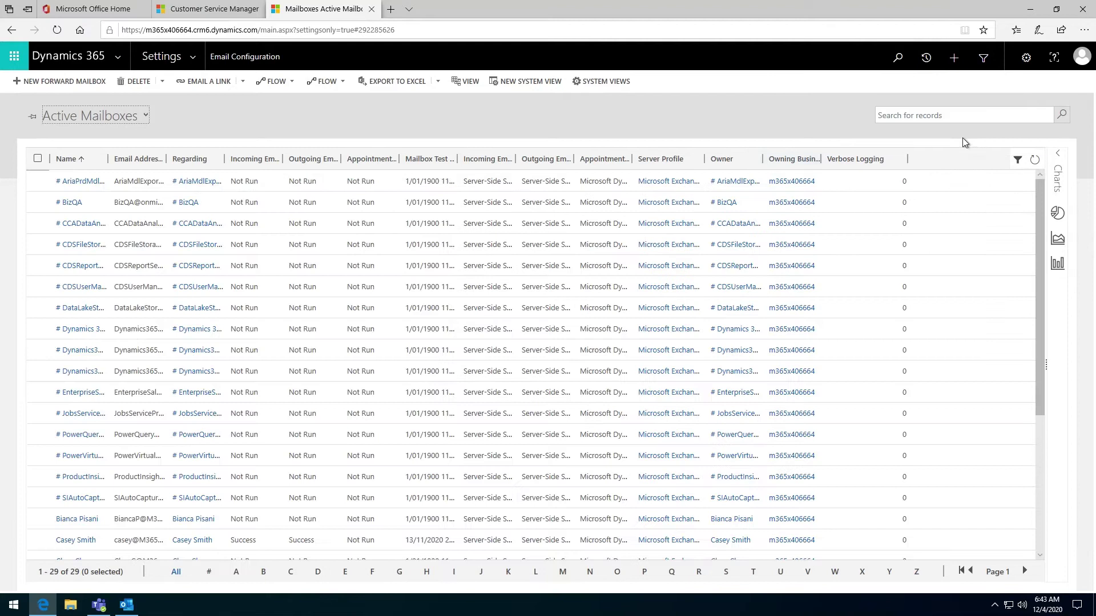
# Search the active mailboxes for the salesperson's name
pyautogui.click(965, 115)
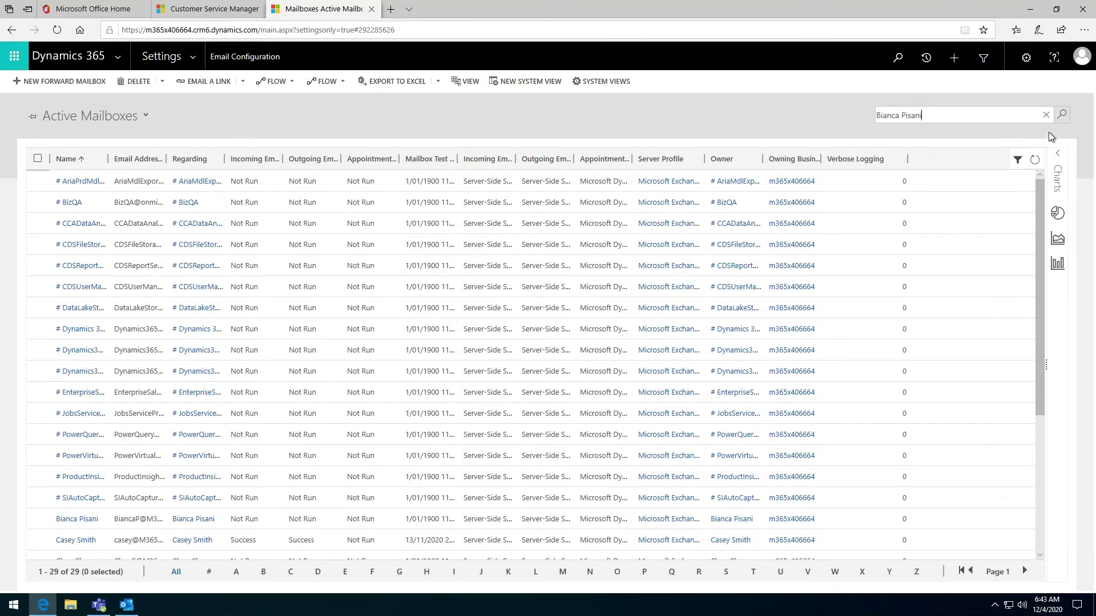
pyautogui.click(1065, 118)
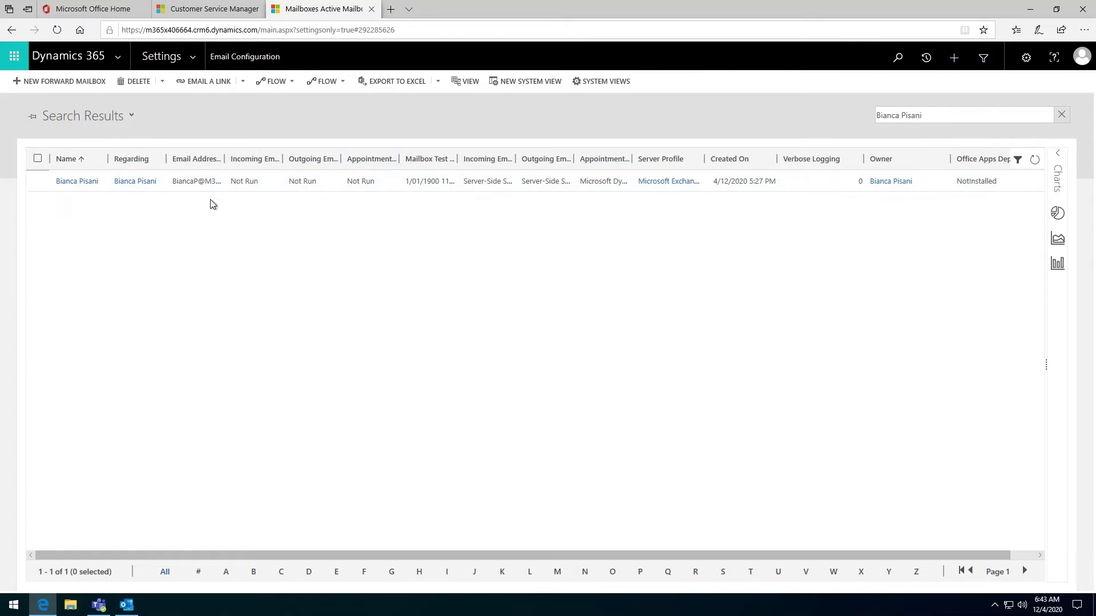
# Open the salesperson's mailbox record and bring up Apply Default Email Settings
pyautogui.doubleClick(199, 184)
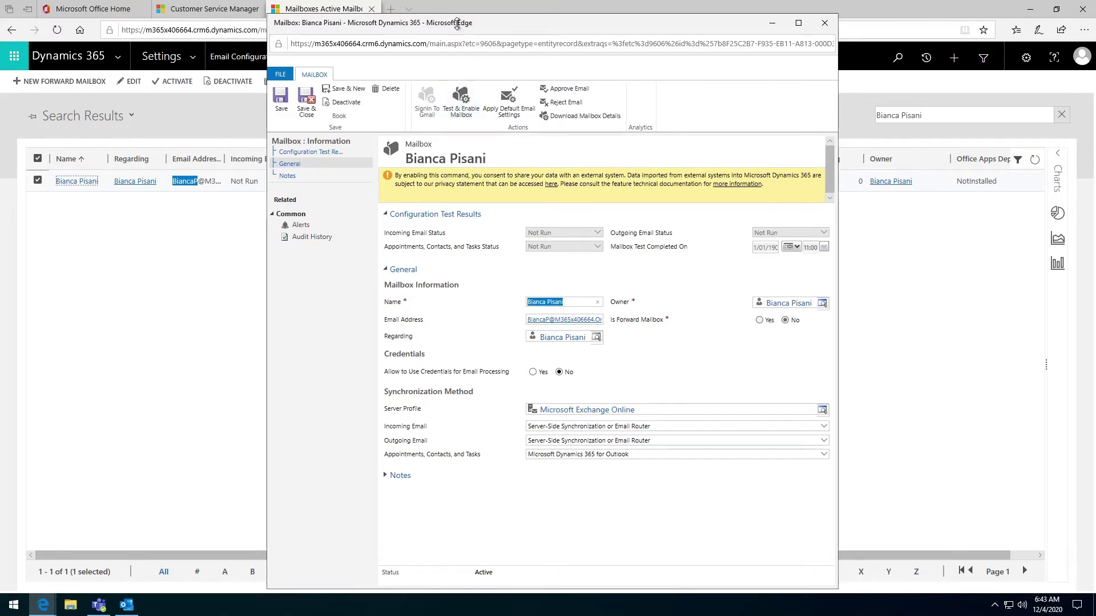
pyautogui.moveTo(459, 23)
pyautogui.mouseDown()
pyautogui.moveTo(457, 84)
pyautogui.moveTo(438, 25)
pyautogui.mouseUp()
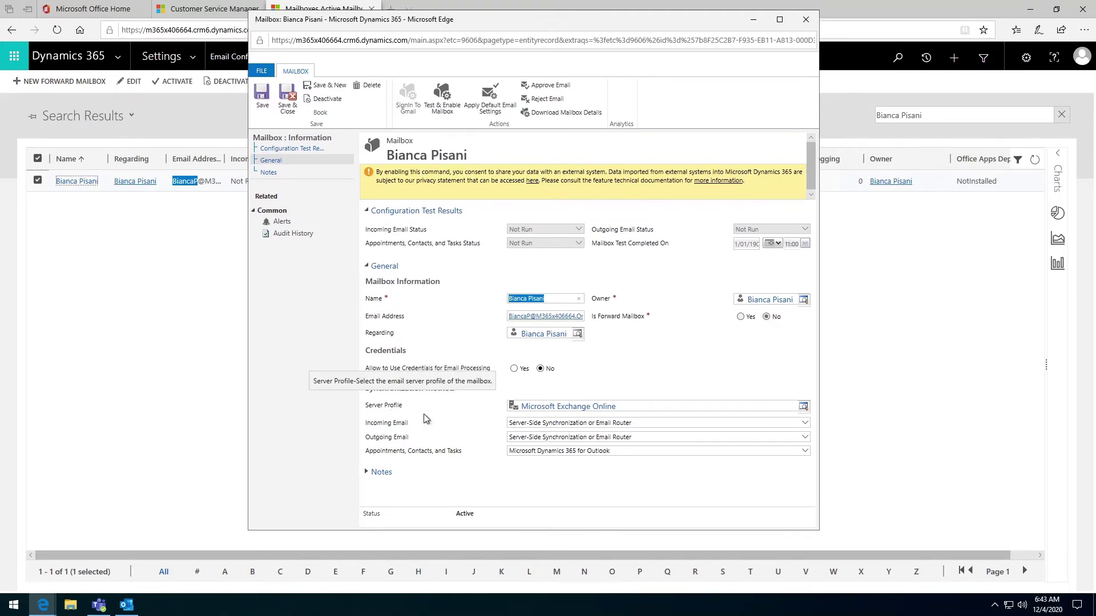
pyautogui.click(493, 118)
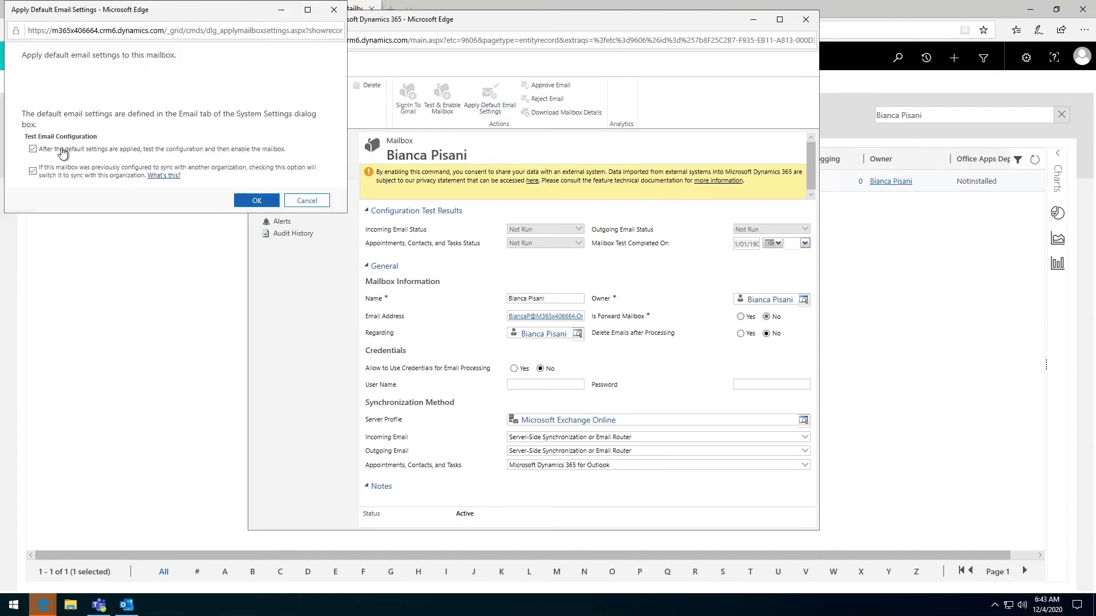
# Confirm the default email settings with both test-and-enable checkboxes left ticked
pyautogui.click(164, 9)
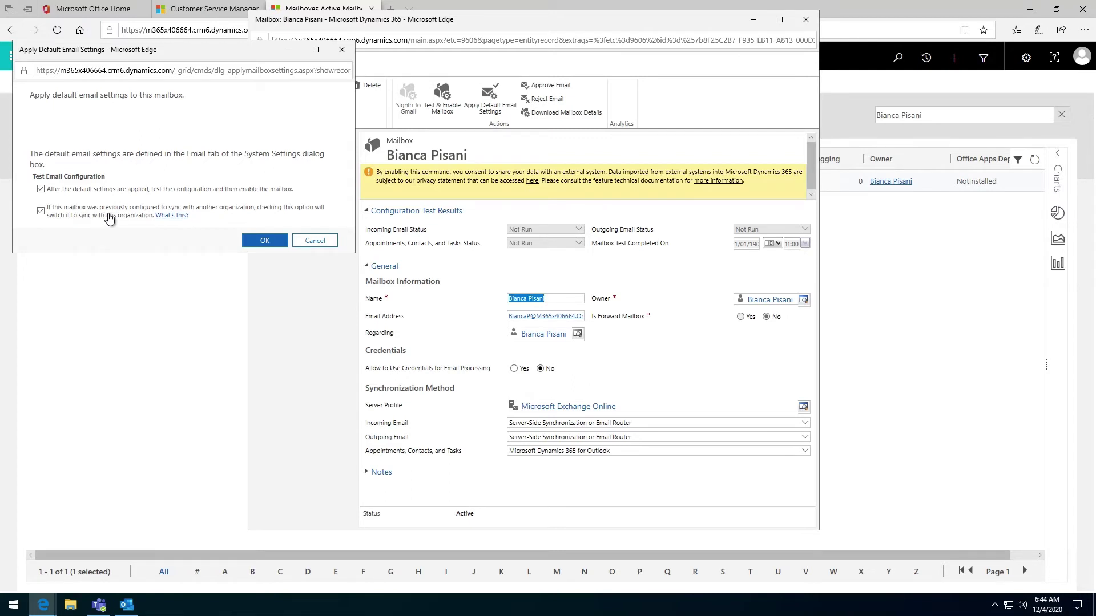
pyautogui.click(265, 244)
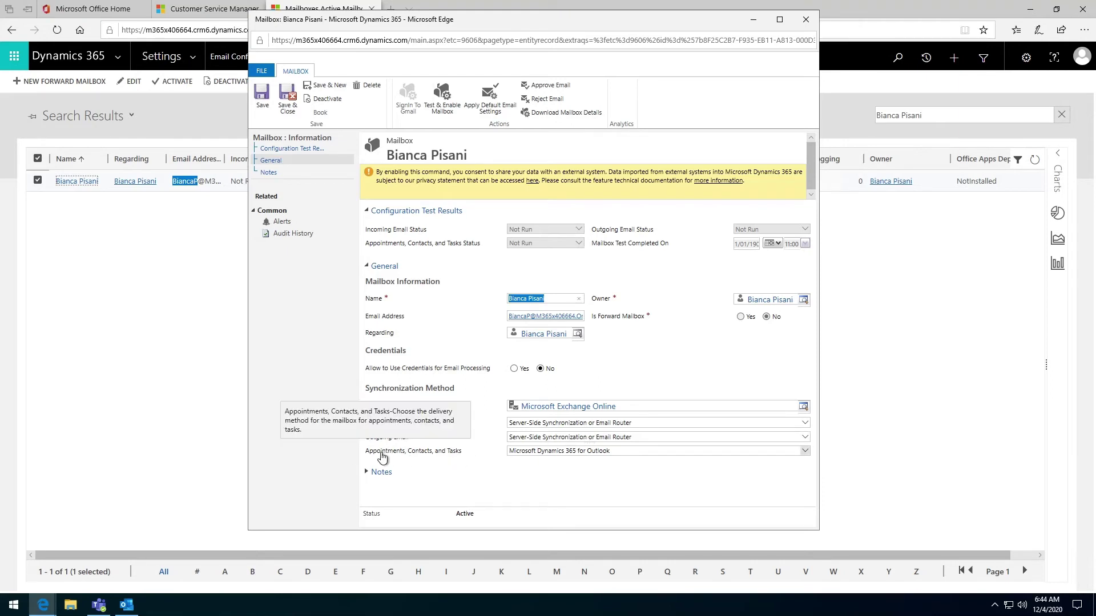
pyautogui.click(536, 454)
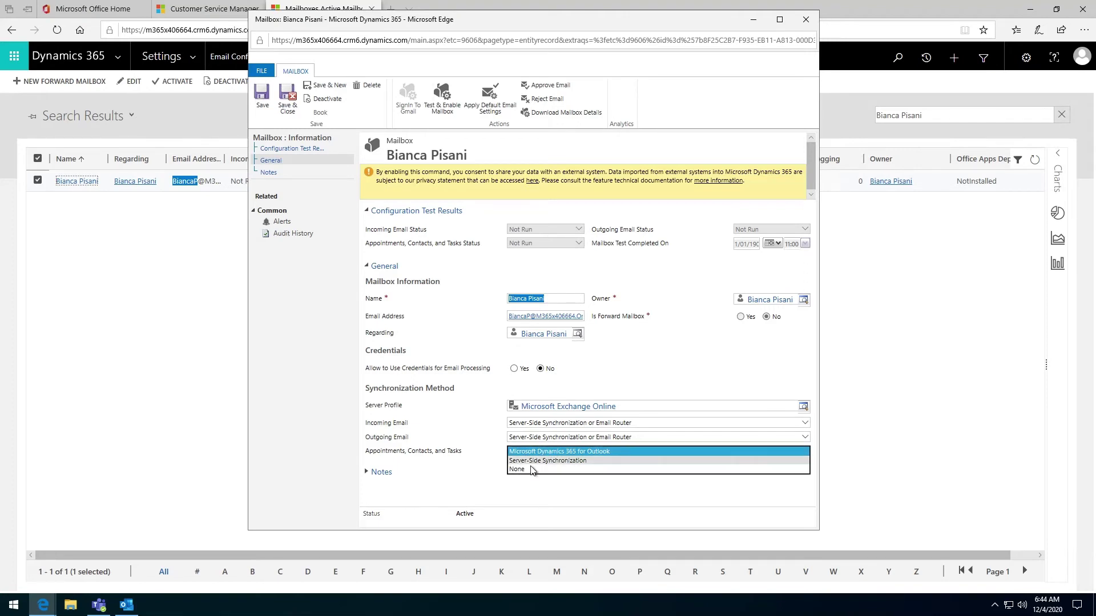
pyautogui.click(456, 486)
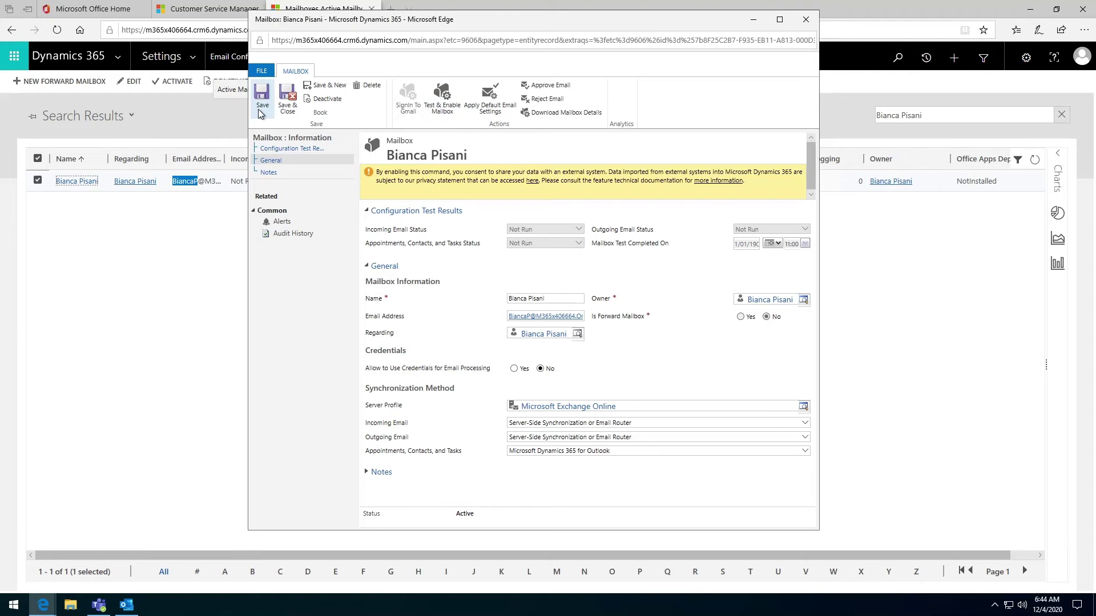
# Test and enable the mailbox, save it, and refresh the list to see incoming/outgoing Success
pyautogui.click(443, 110)
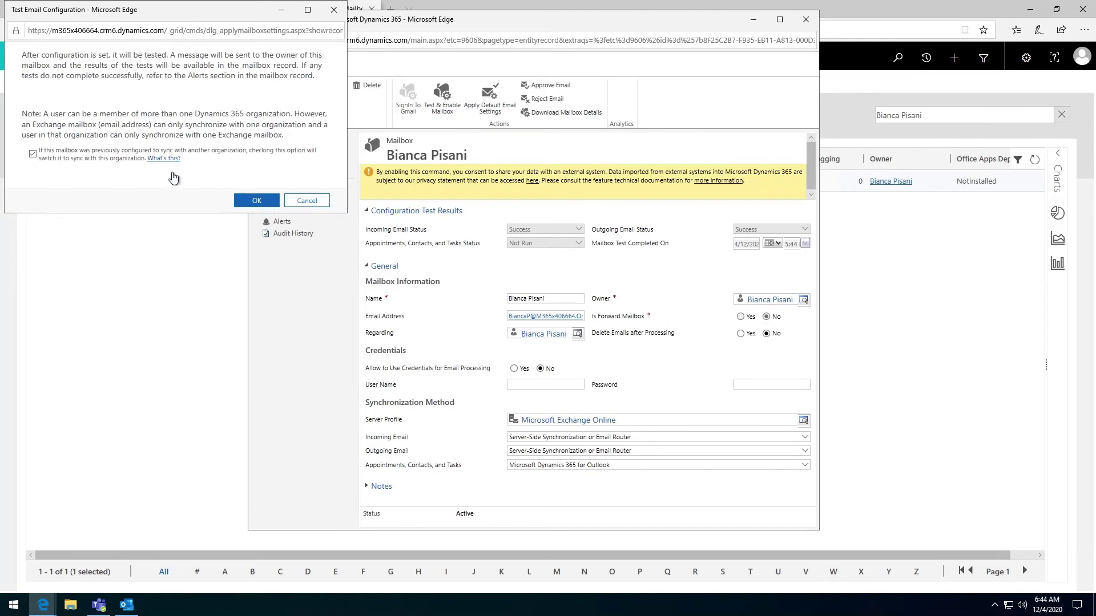
pyautogui.click(242, 213)
pyautogui.click(243, 204)
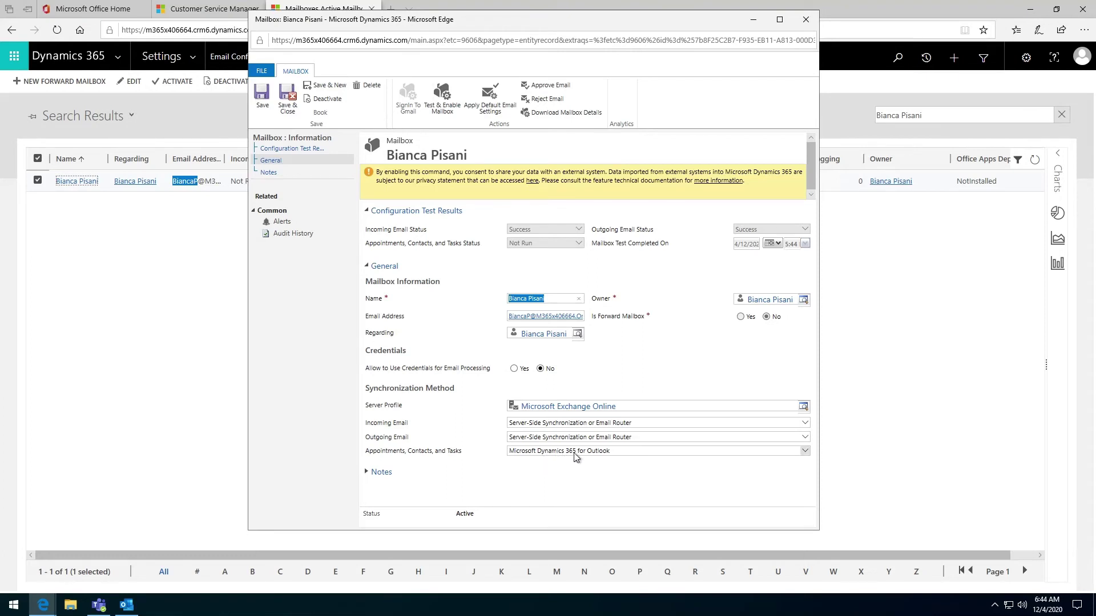
pyautogui.click(287, 109)
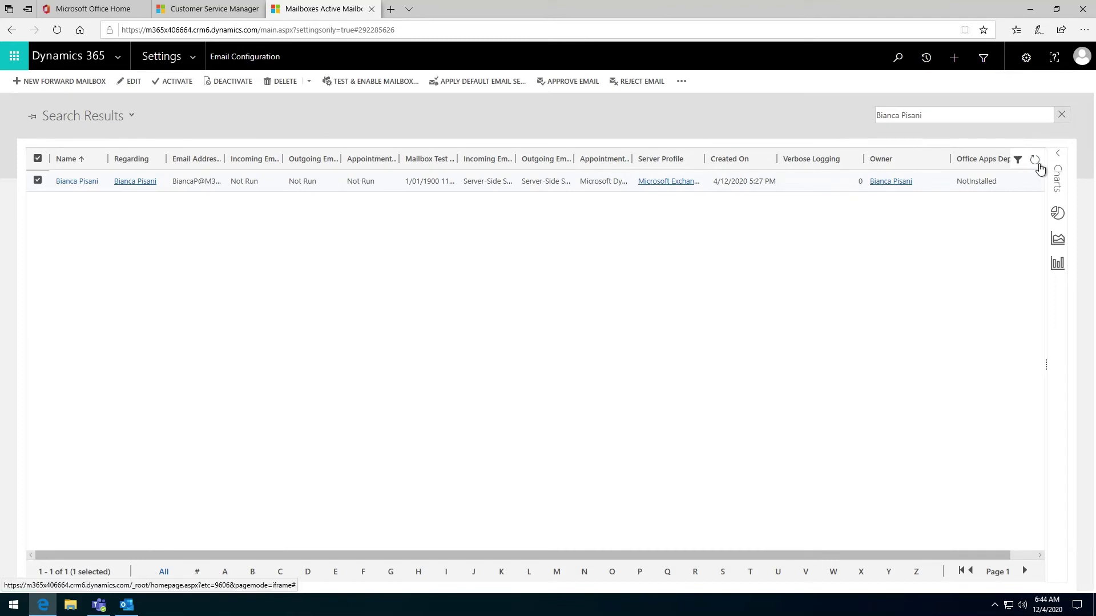
pyautogui.click(1035, 161)
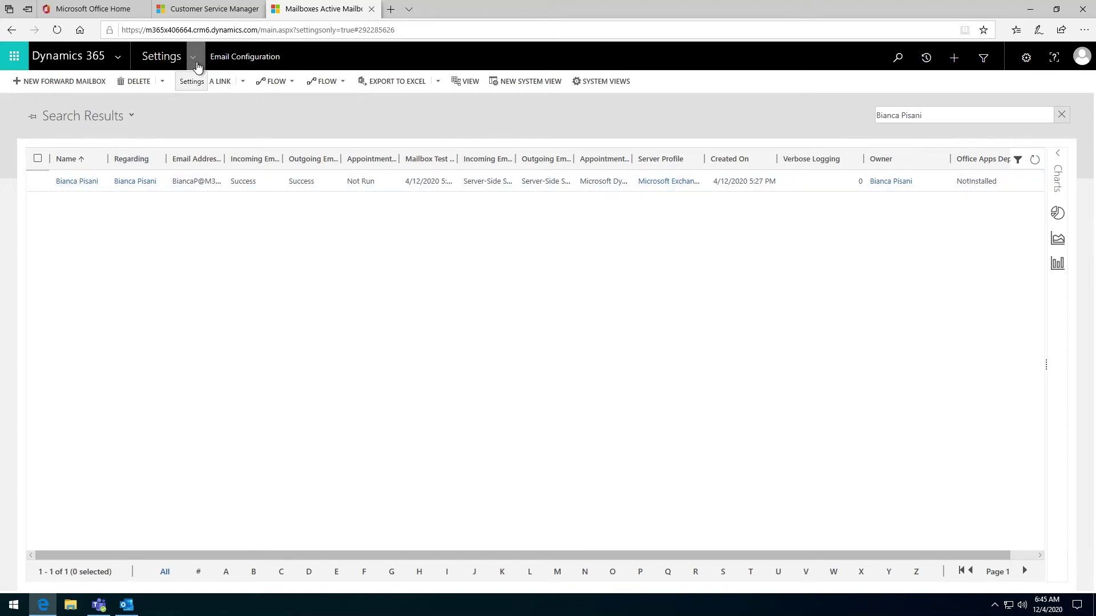
# Add the Dynamics 365 App for Outlook for the salesperson not yet added, leaving status Pending
pyautogui.click(195, 64)
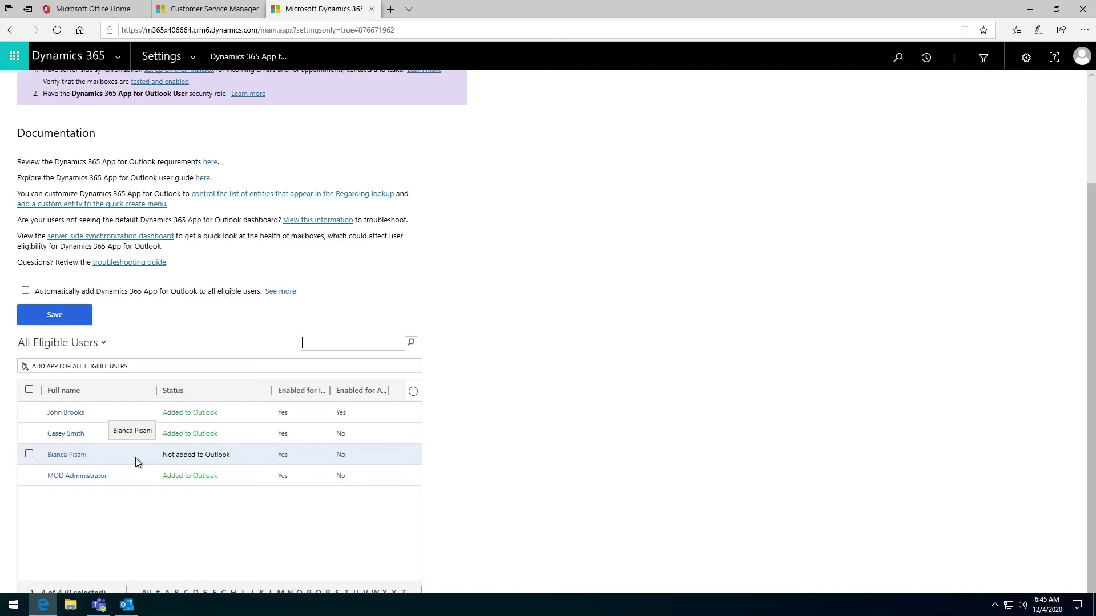
pyautogui.click(30, 455)
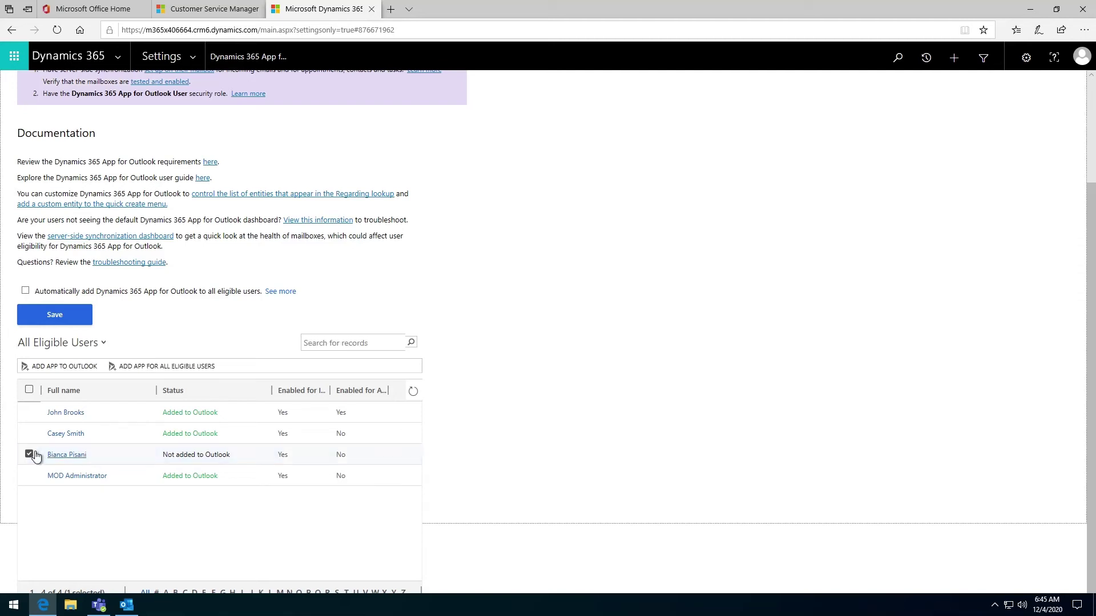
pyautogui.click(60, 371)
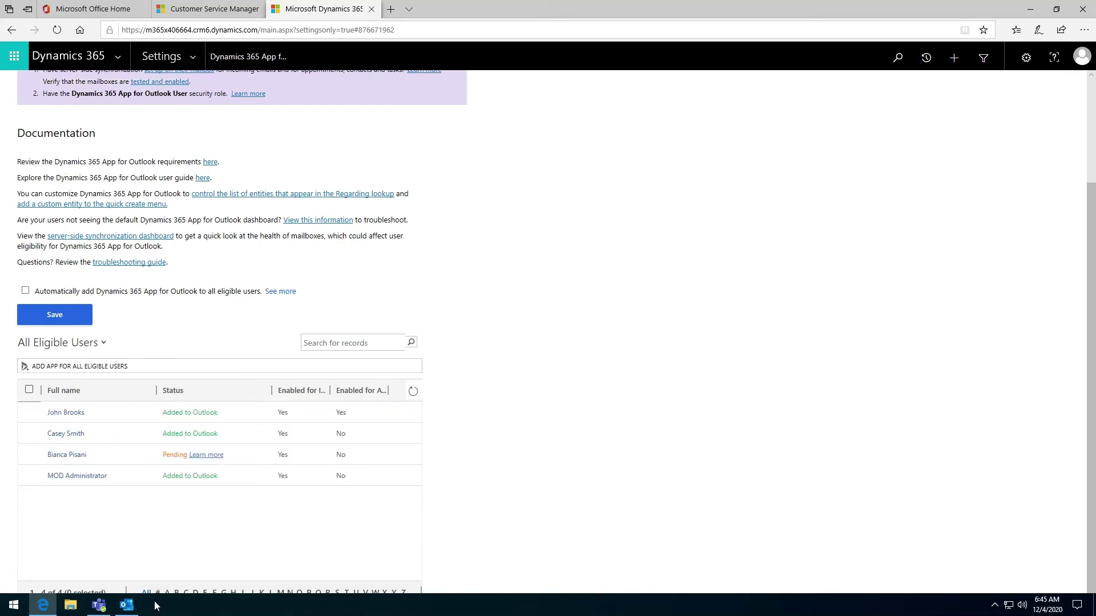
pyautogui.click(137, 605)
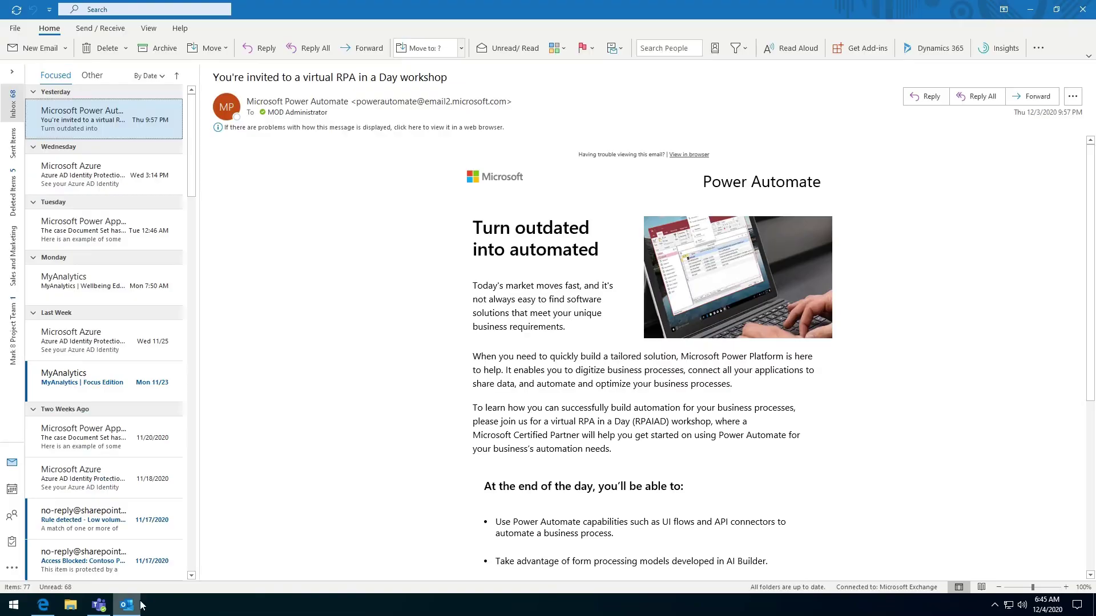
# Add the salesperson's mailbox to Outlook by pasting their email address
pyautogui.click(25, 34)
pyautogui.click(153, 98)
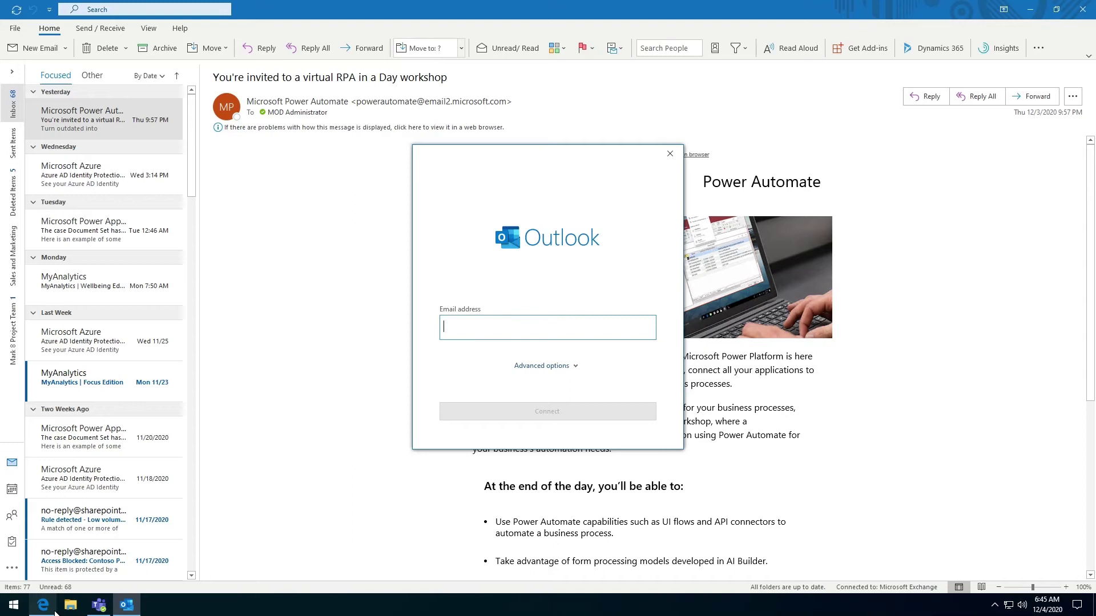
pyautogui.hotkey('ctrl', 'v')
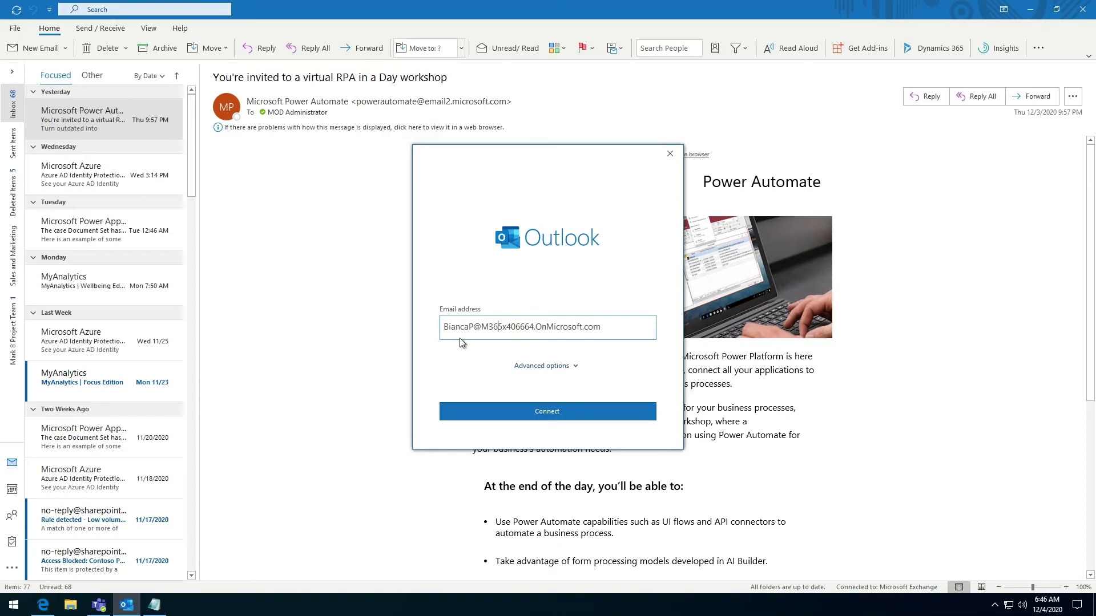
pyautogui.click(532, 412)
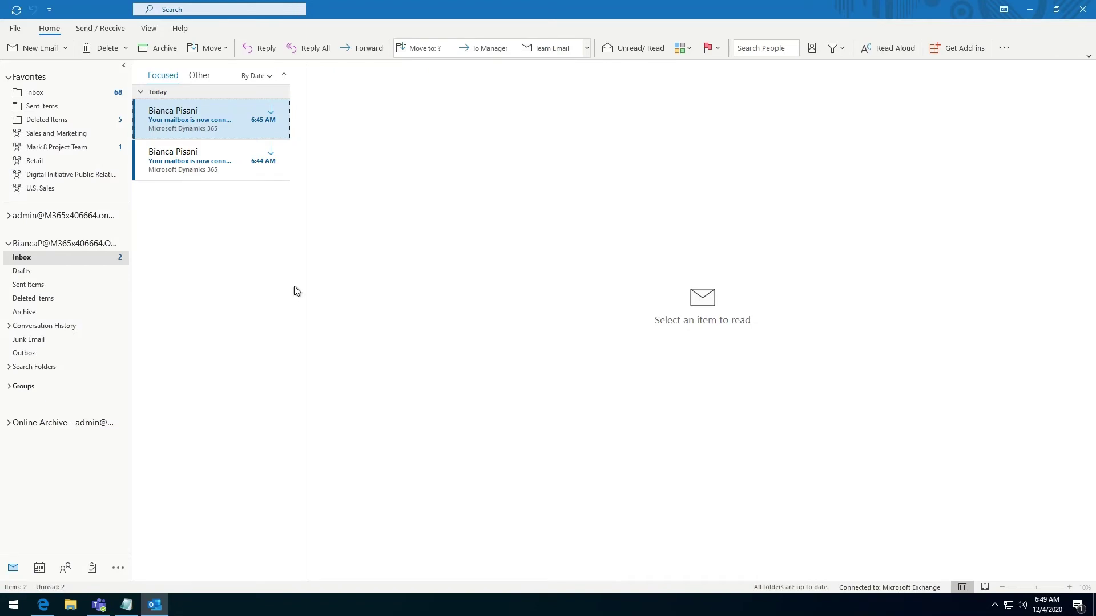
# Read the 'Your mailbox is now connected to Dynamics 365' email
pyautogui.click(217, 165)
pyautogui.click(211, 133)
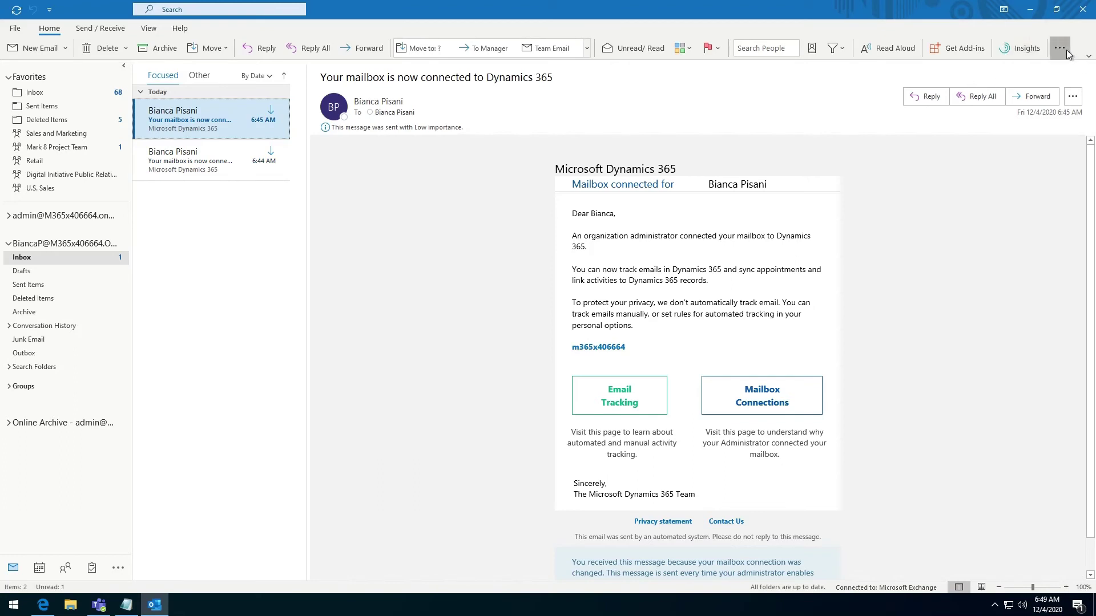
pyautogui.click(1063, 51)
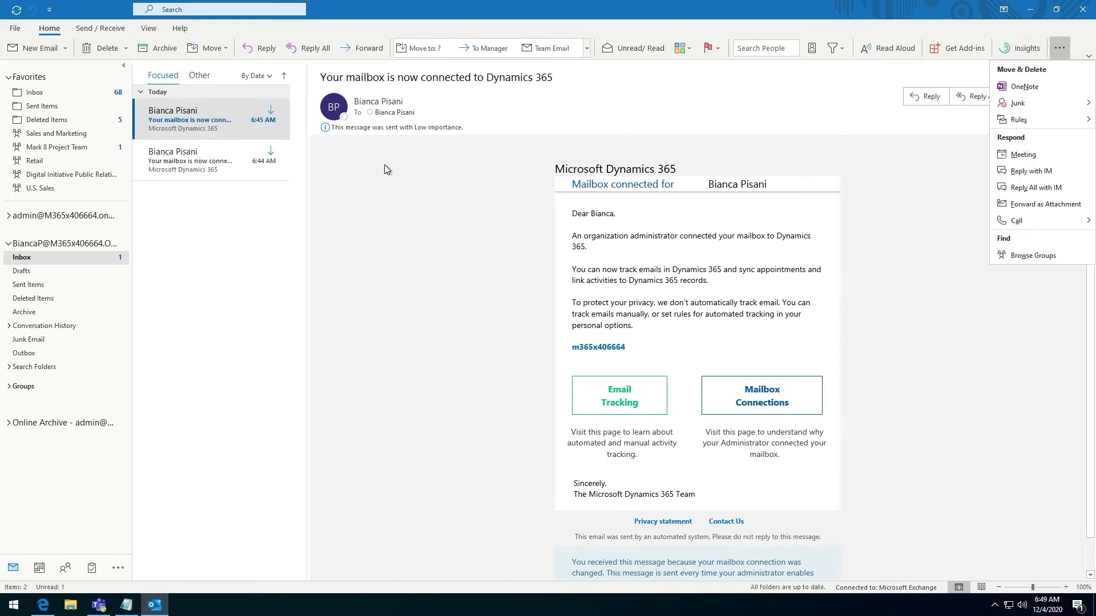
pyautogui.click(237, 227)
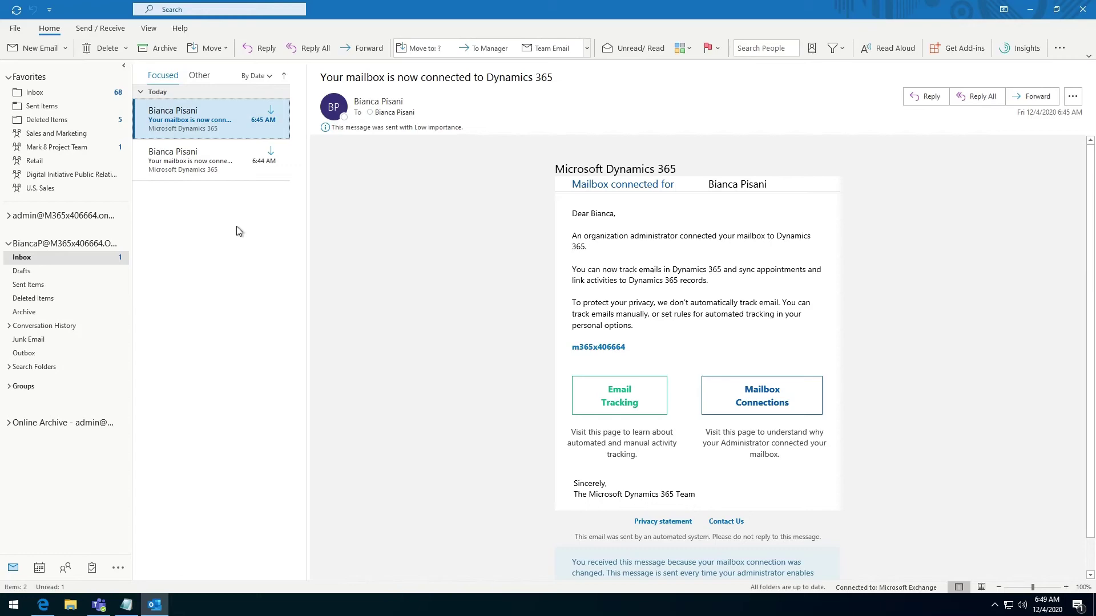
# Refresh the All Eligible Users grid so the salesperson shows Added to Outlook
pyautogui.moveTo(46, 613)
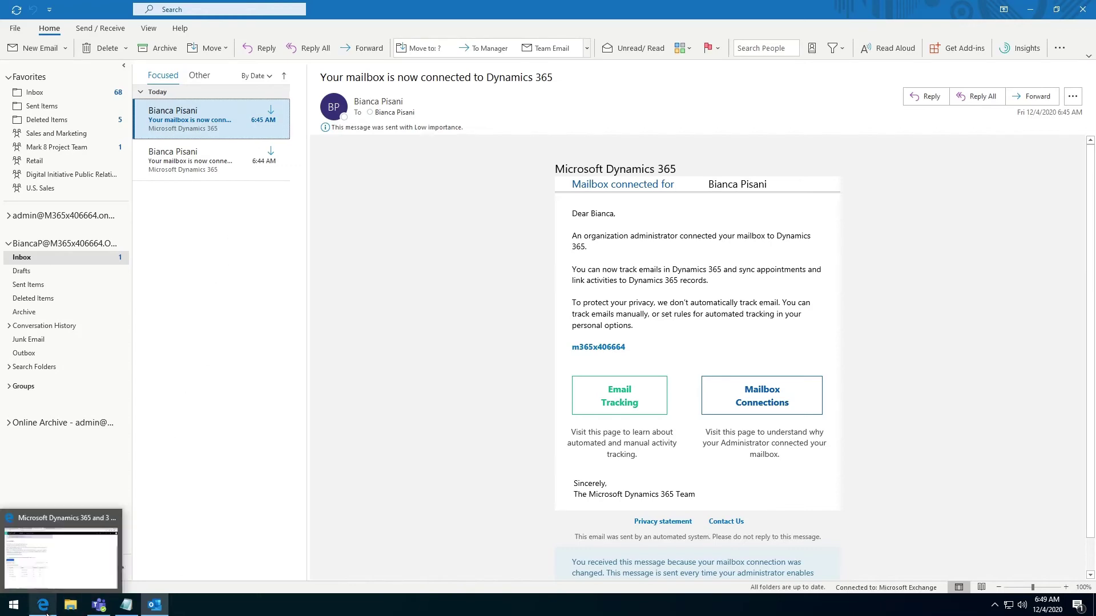
pyautogui.click(94, 550)
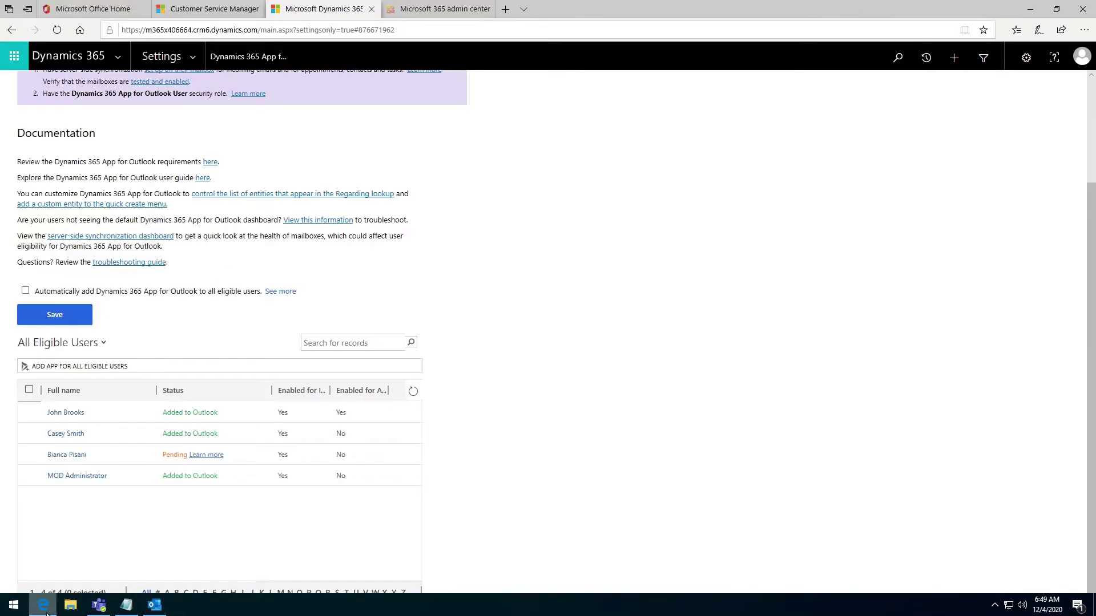
pyautogui.click(414, 391)
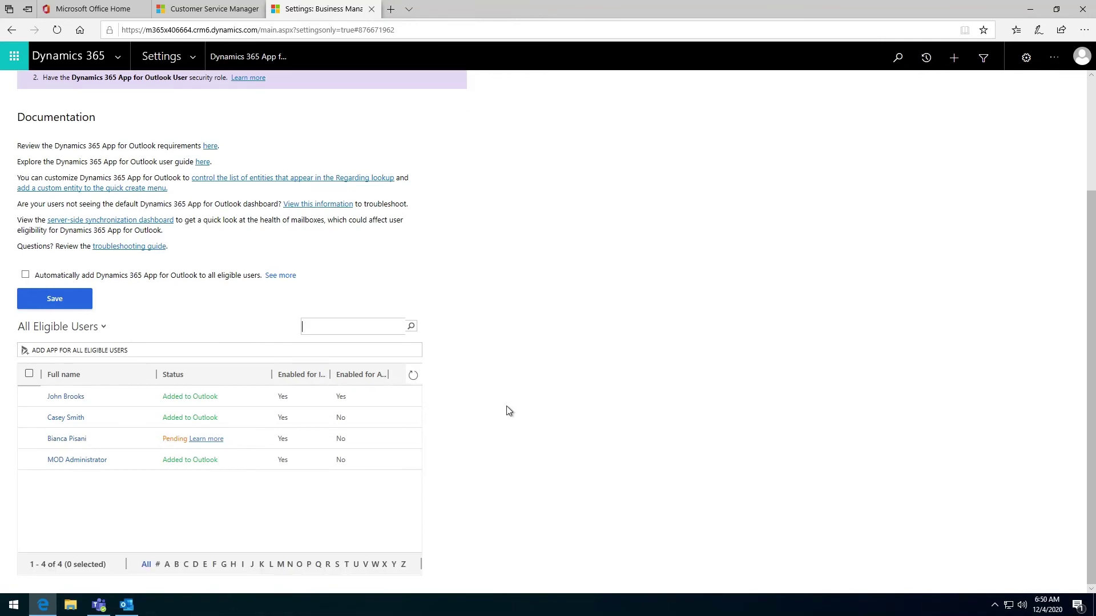
pyautogui.click(414, 376)
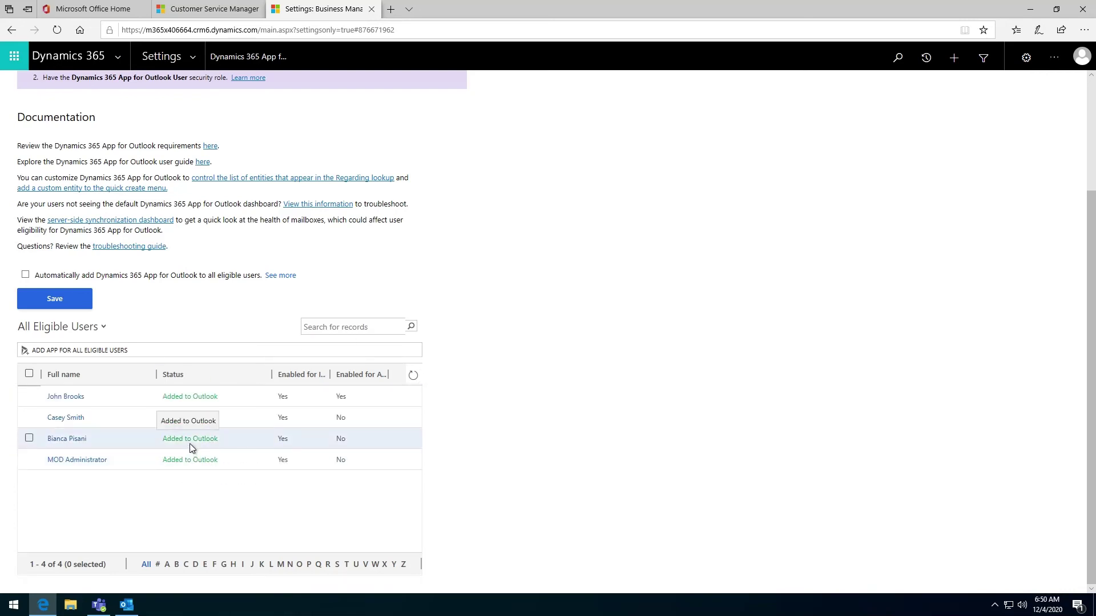
# Open the Dynamics 365 pane in desktop Outlook, widen it leftward, and open its record search
pyautogui.moveTo(131, 610)
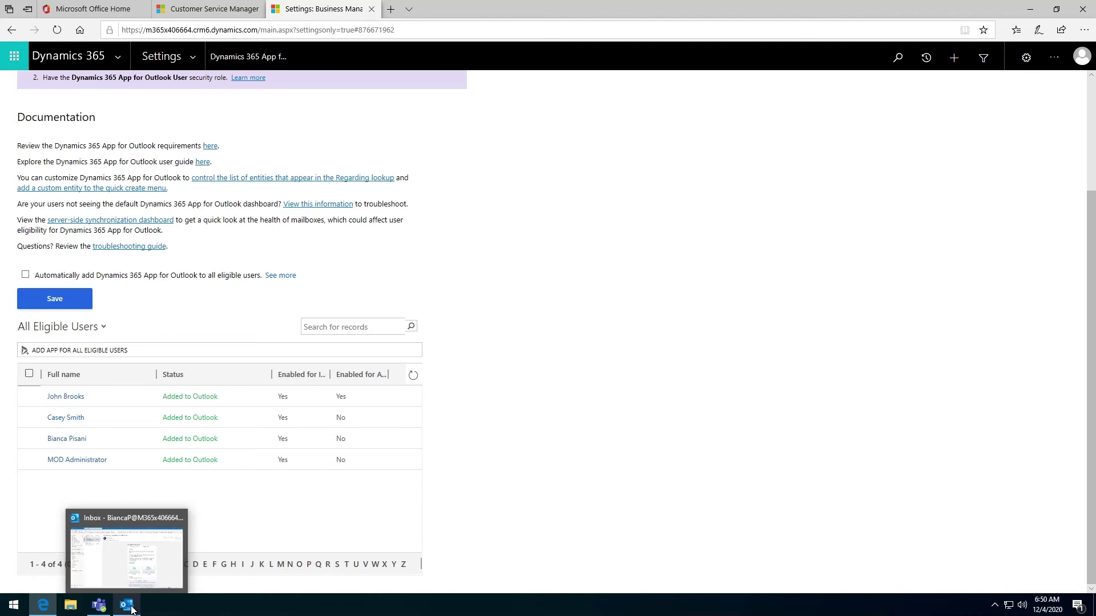
pyautogui.click(131, 610)
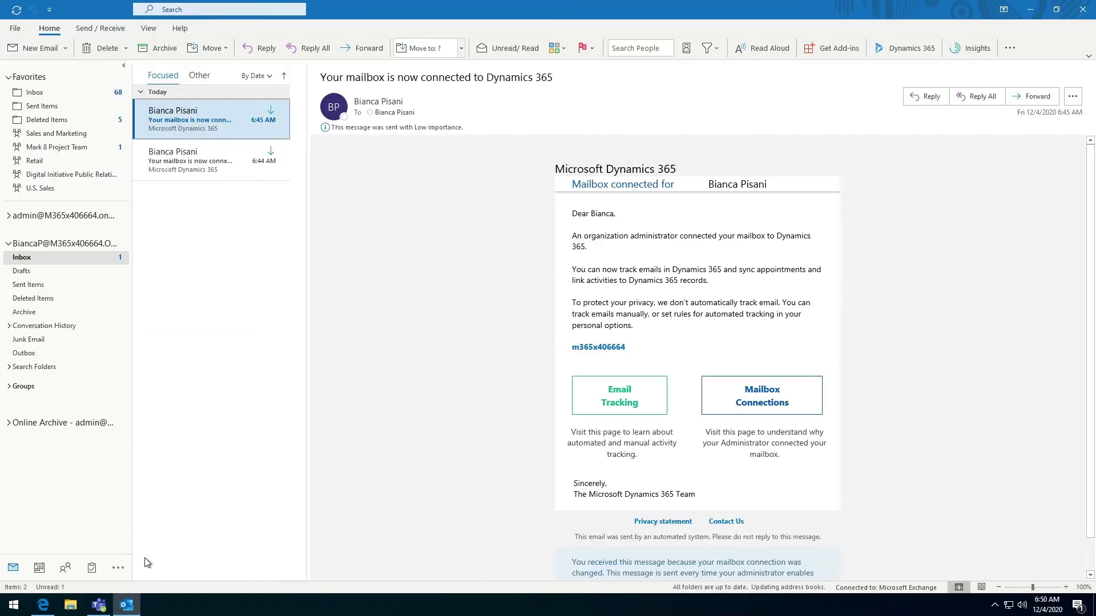
pyautogui.click(925, 46)
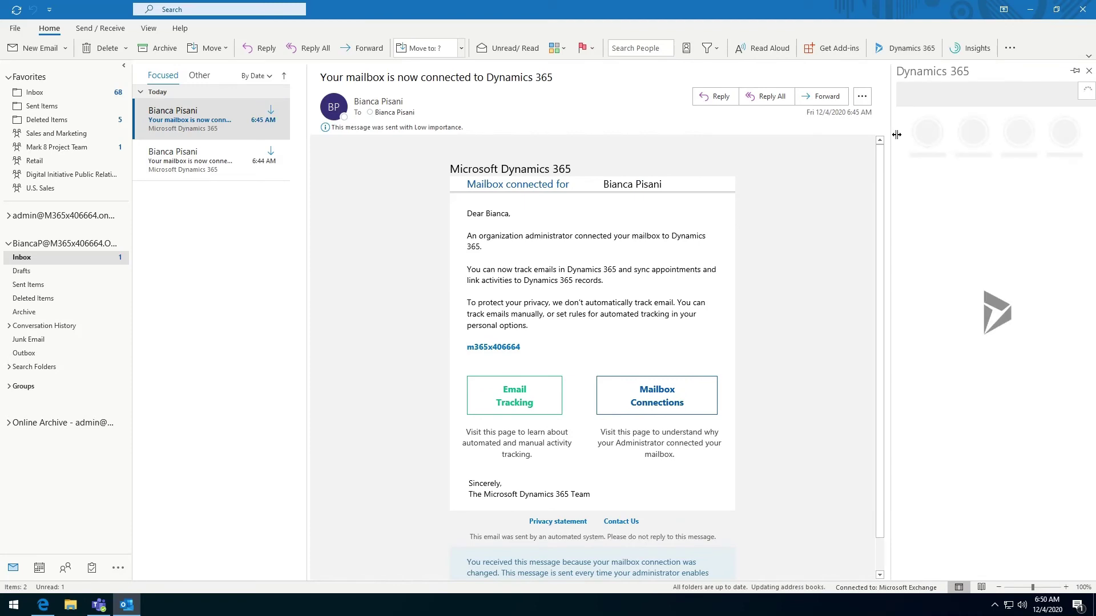
pyautogui.moveTo(891, 135); pyautogui.dragTo(752, 151)
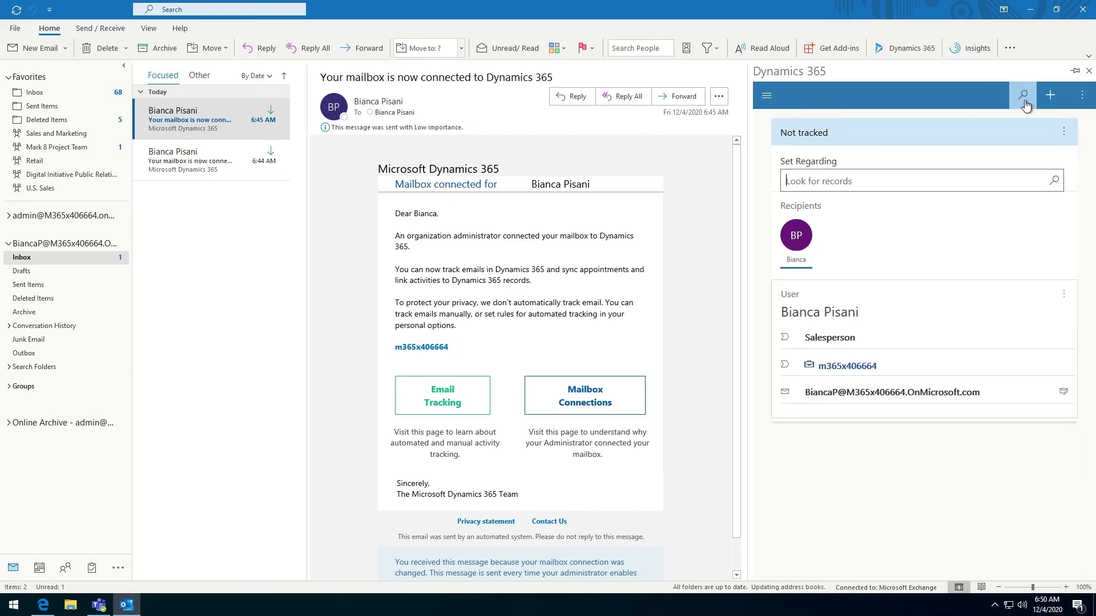
pyautogui.click(1024, 101)
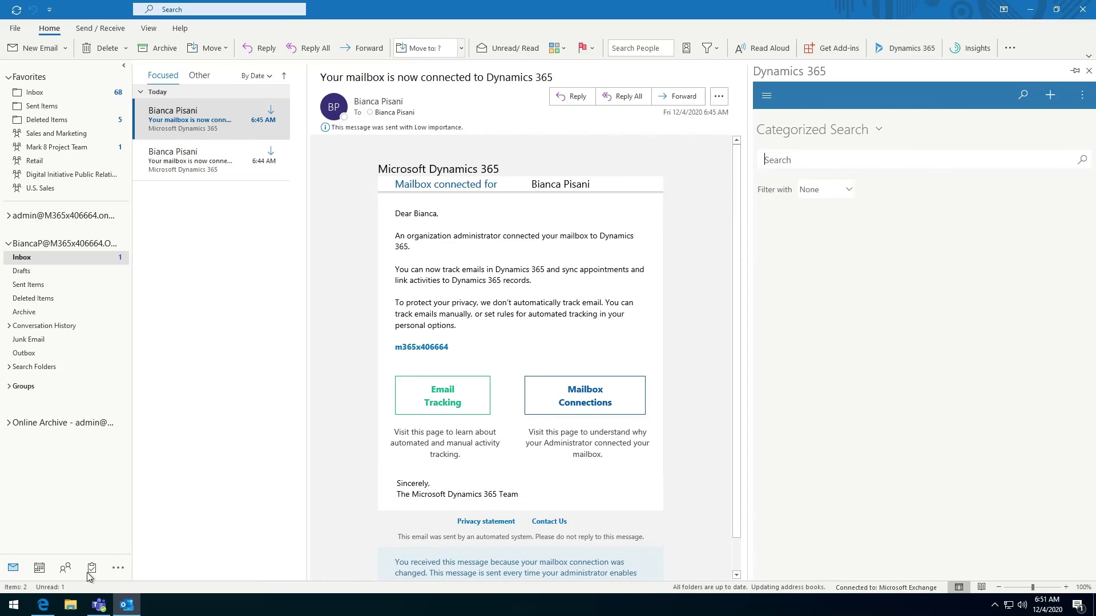
pyautogui.click(43, 605)
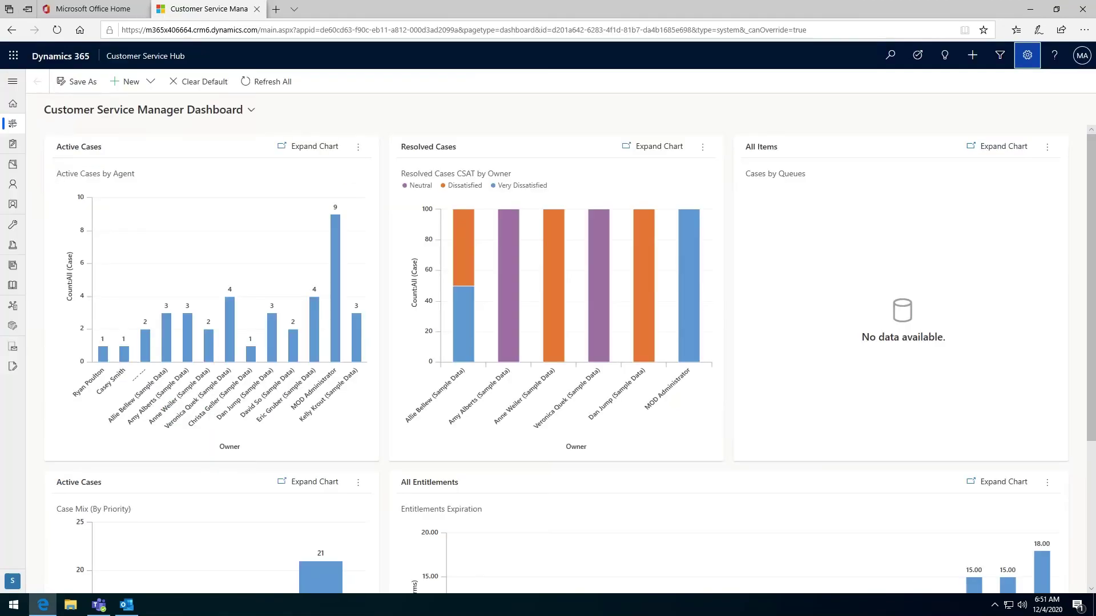
# Open a new InPrivate window and go to portal.office.com
pyautogui.click(1083, 29)
pyautogui.click(987, 81)
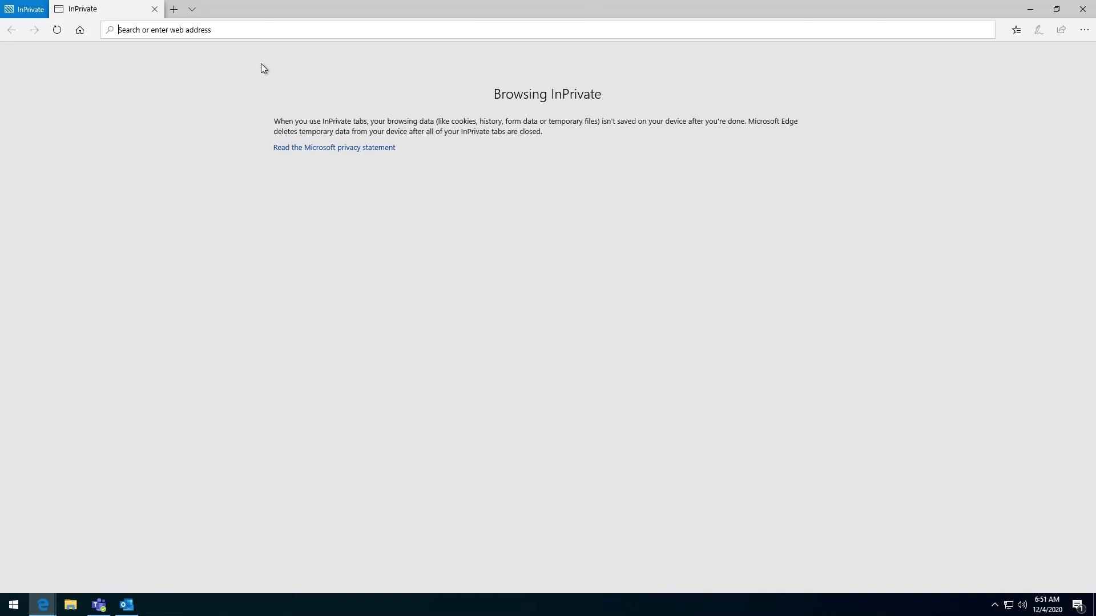
pyautogui.write('portal')
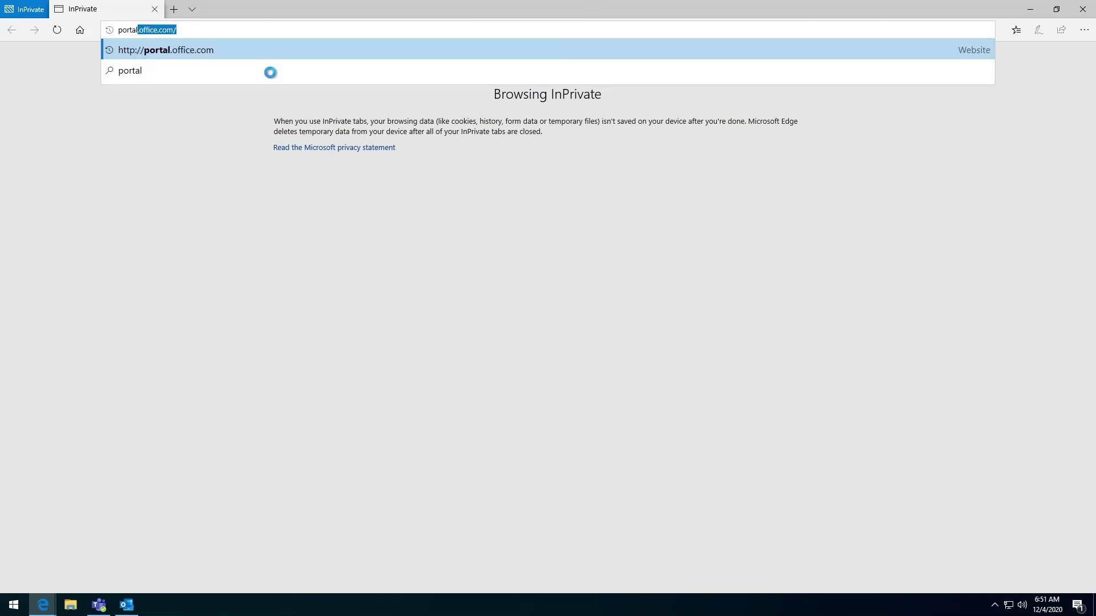
pyautogui.press('Return')
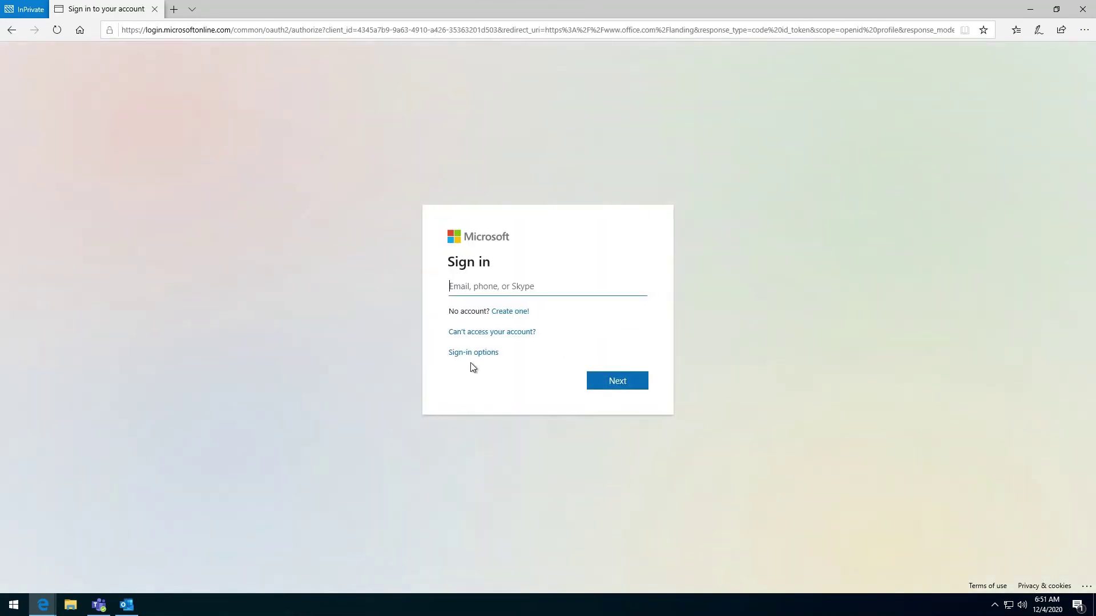
# Sign in to Office 365 with the test user's email and password
pyautogui.hotkey('ctrl', 'v')
pyautogui.moveTo(581, 286); pyautogui.dragTo(661, 279)
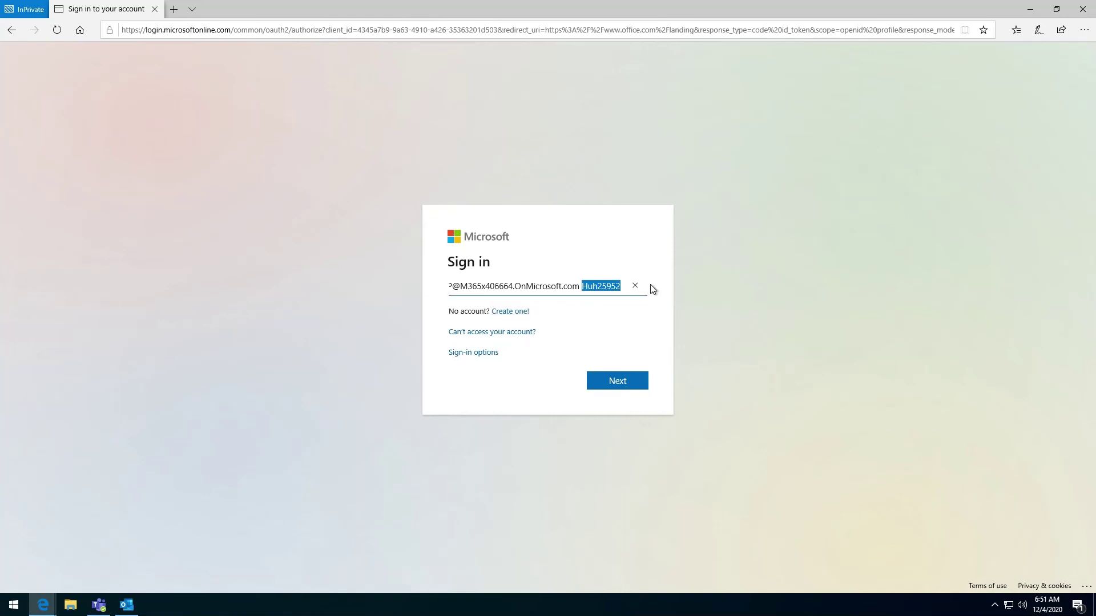
pyautogui.write('=')
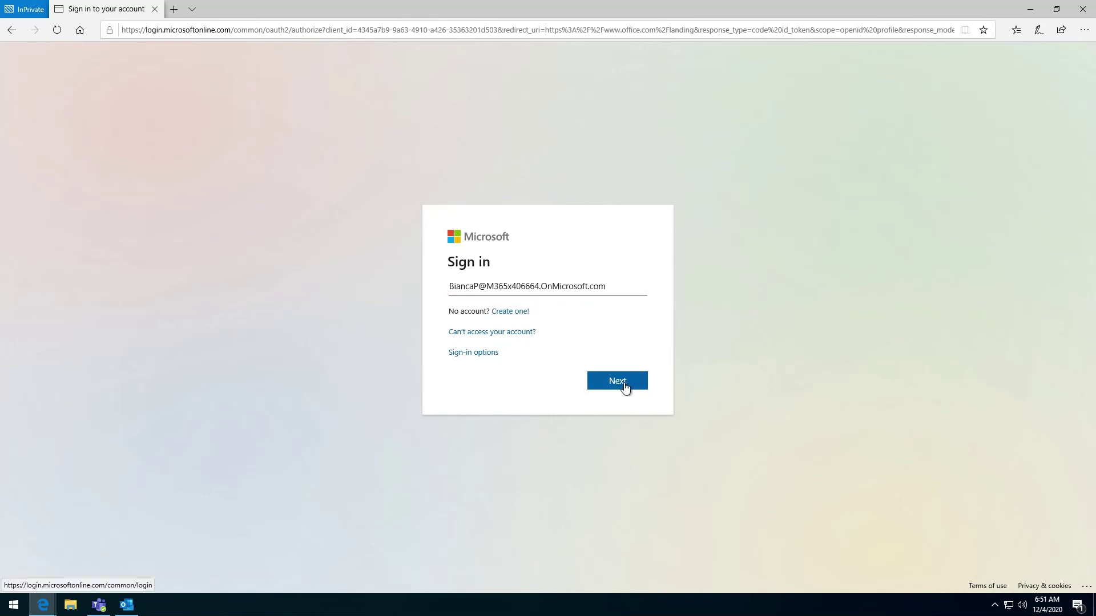
pyautogui.click(624, 385)
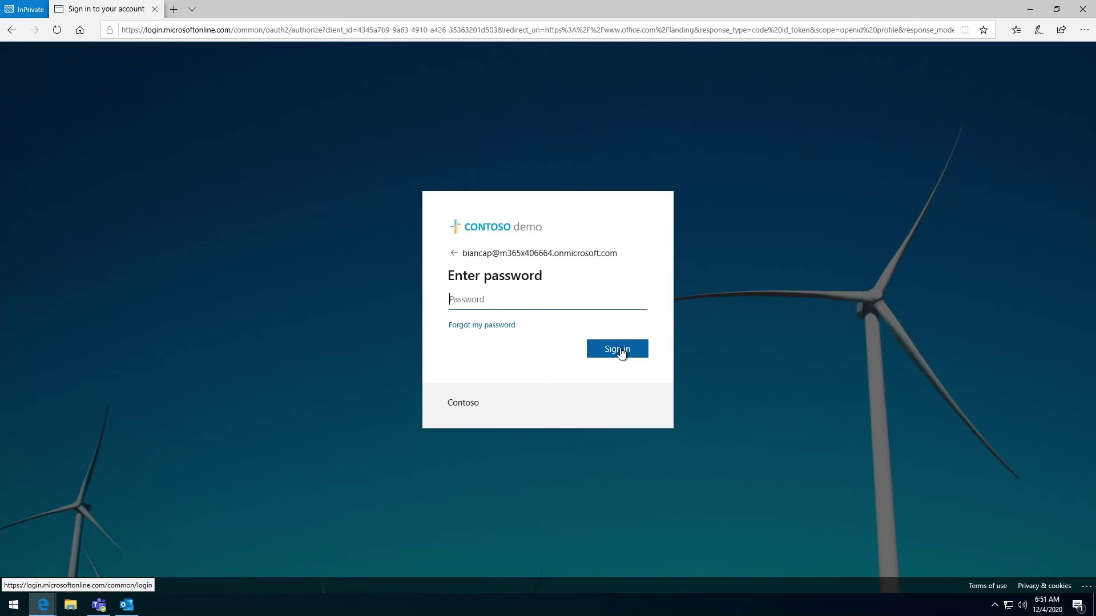
pyautogui.hotkey('ctrl', 'v')
pyautogui.click(621, 350)
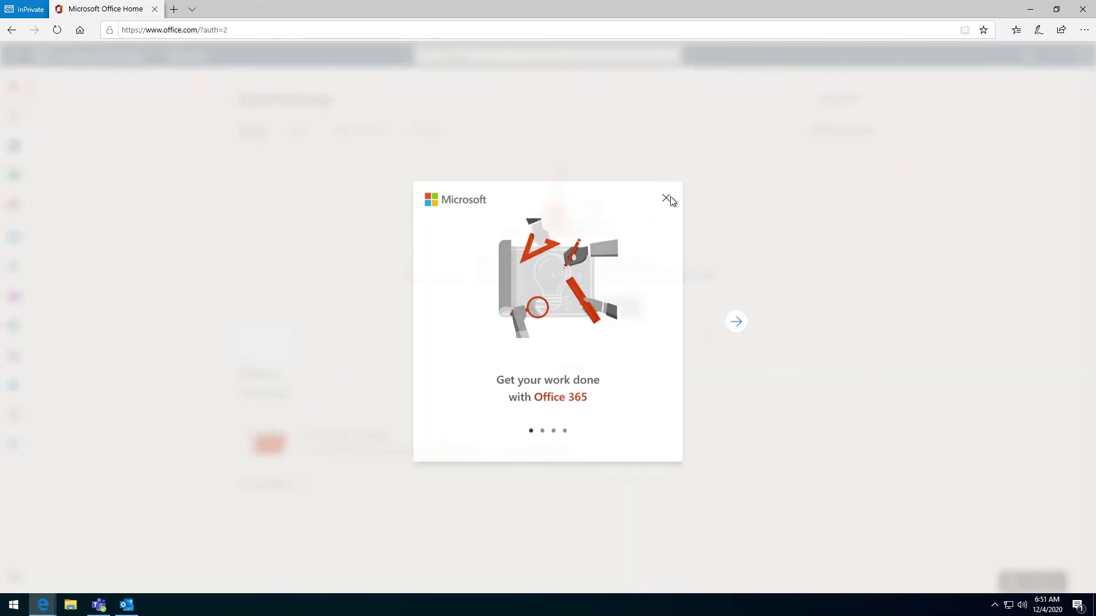
# Open Outlook on the web past the welcome dialogs and expand the Dynamics 365 mailbox-connected email
pyautogui.click(666, 199)
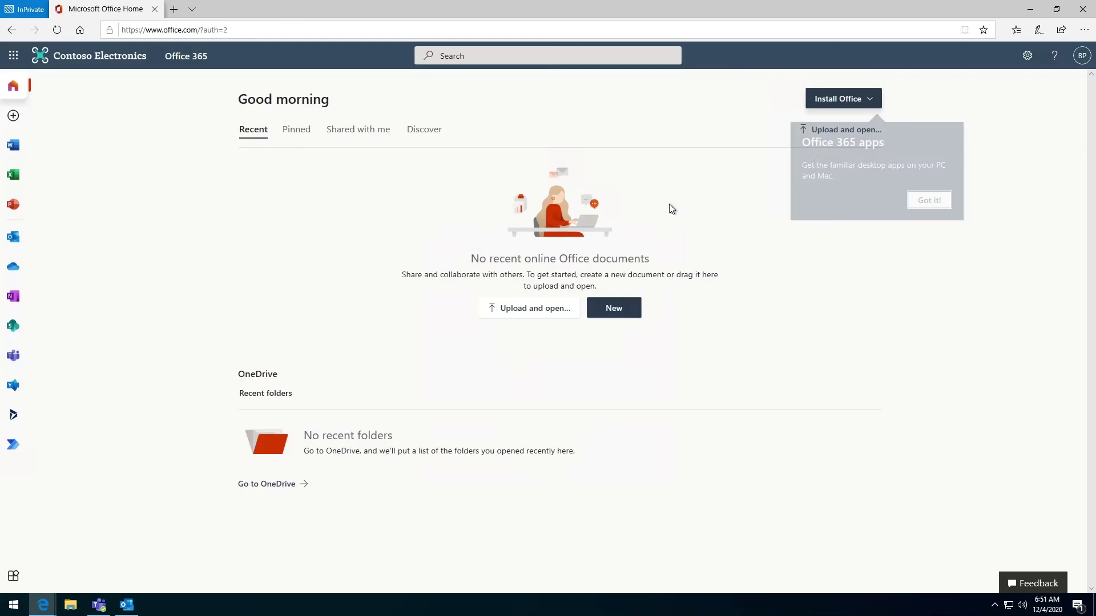
pyautogui.click(21, 242)
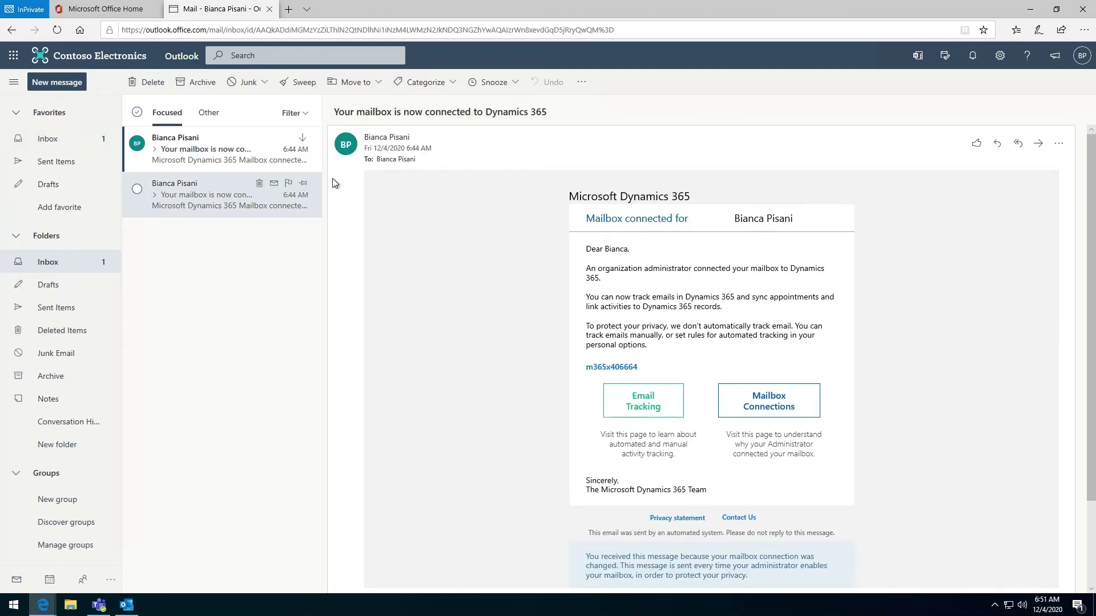
pyautogui.click(984, 176)
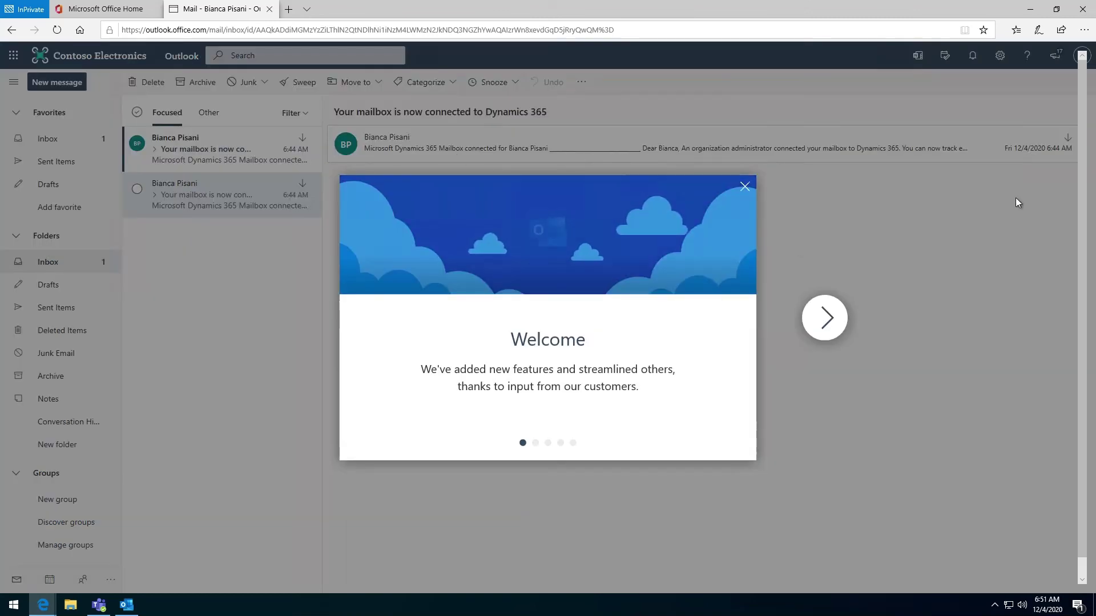
pyautogui.click(745, 189)
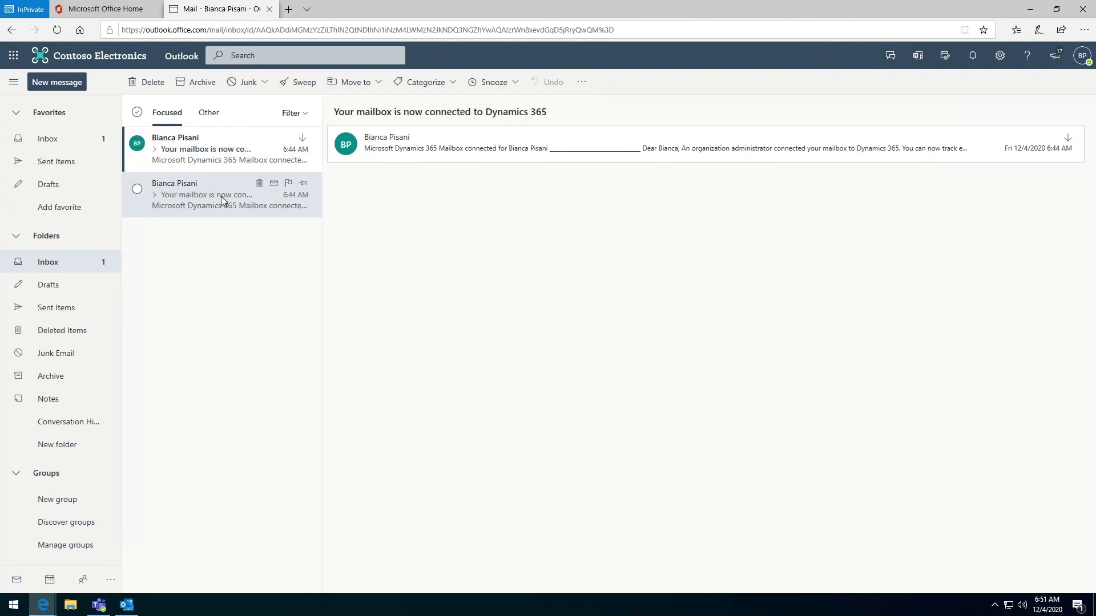
pyautogui.click(398, 158)
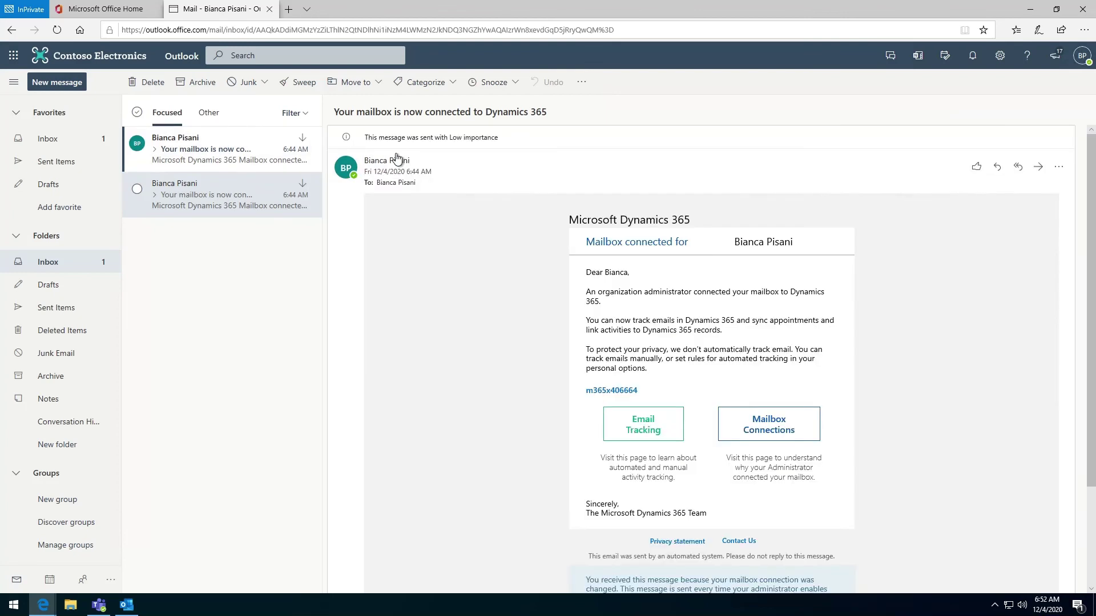
# Open the Dynamics 365 add-in pane from the email's more-actions menu and pin it
pyautogui.click(1059, 167)
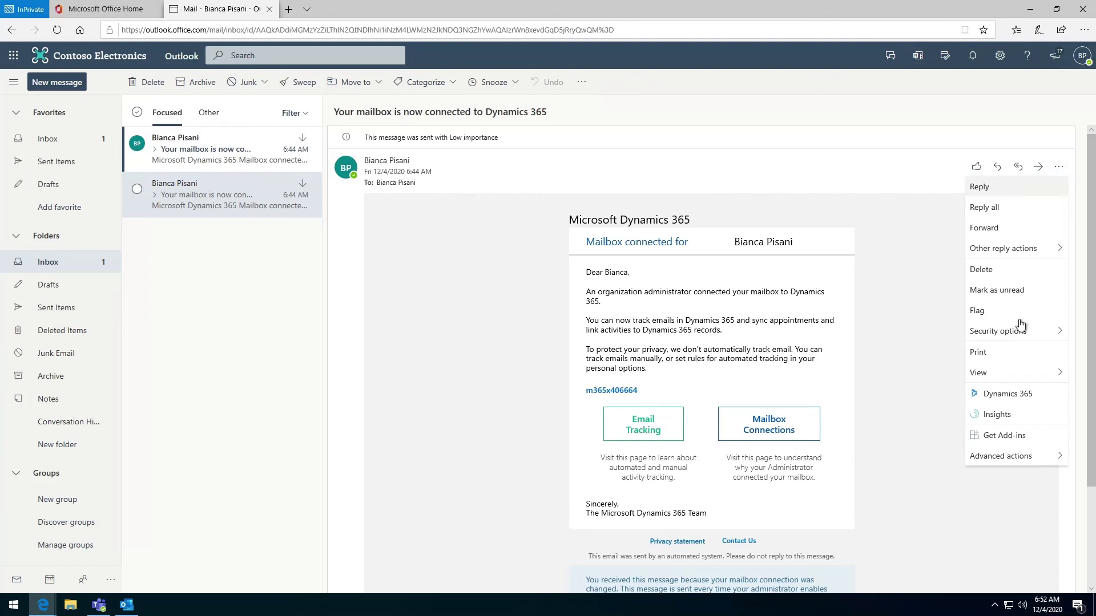
pyautogui.click(1015, 400)
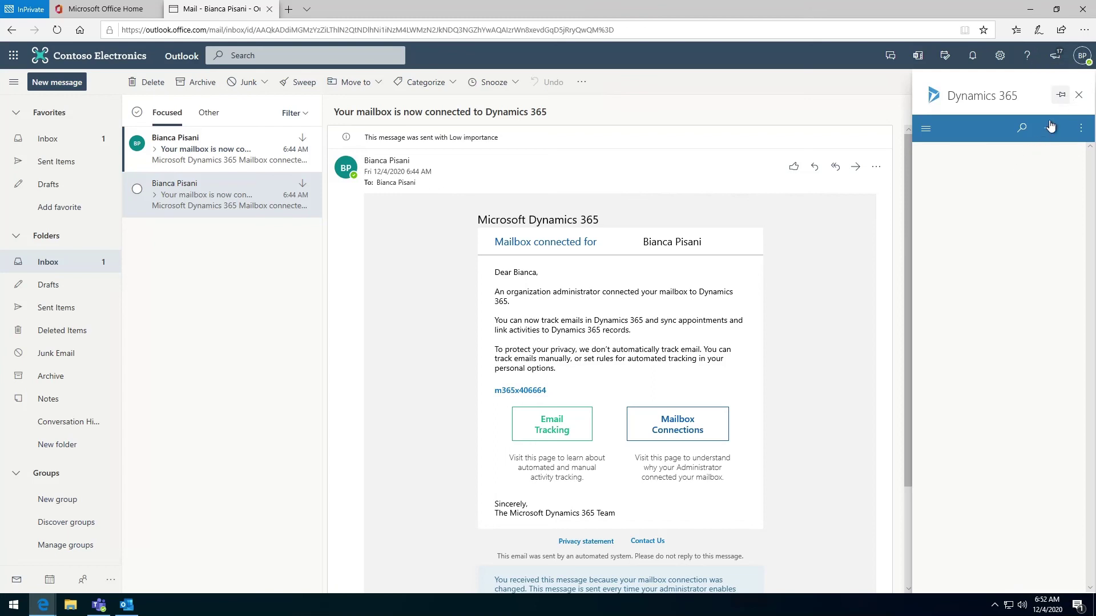
pyautogui.click(1064, 105)
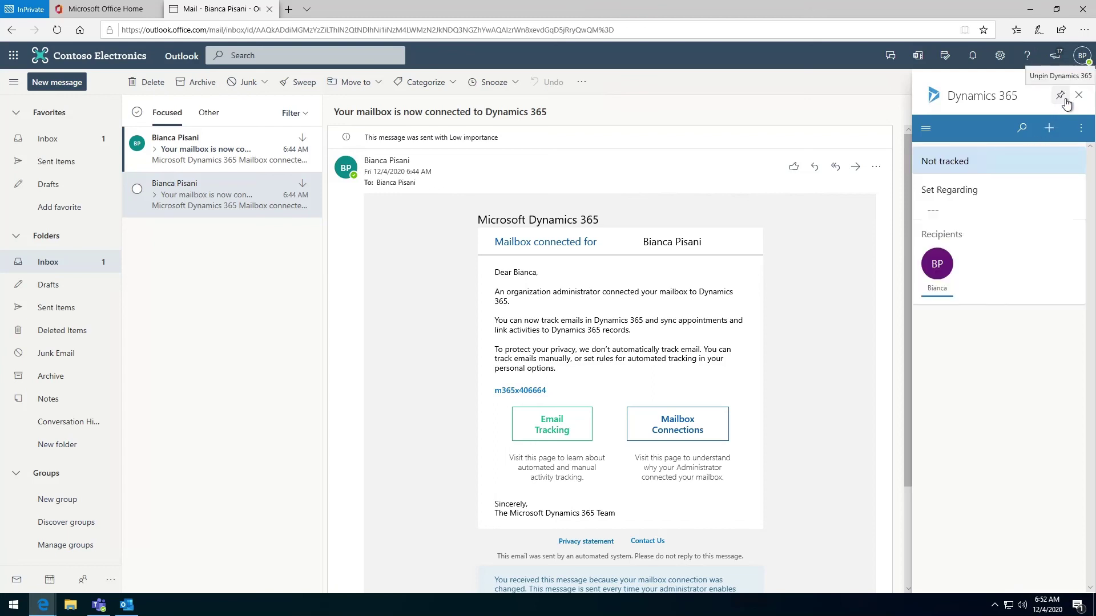
# Search 'conta' filtered to Case and open the Contact details requested case
pyautogui.click(1029, 131)
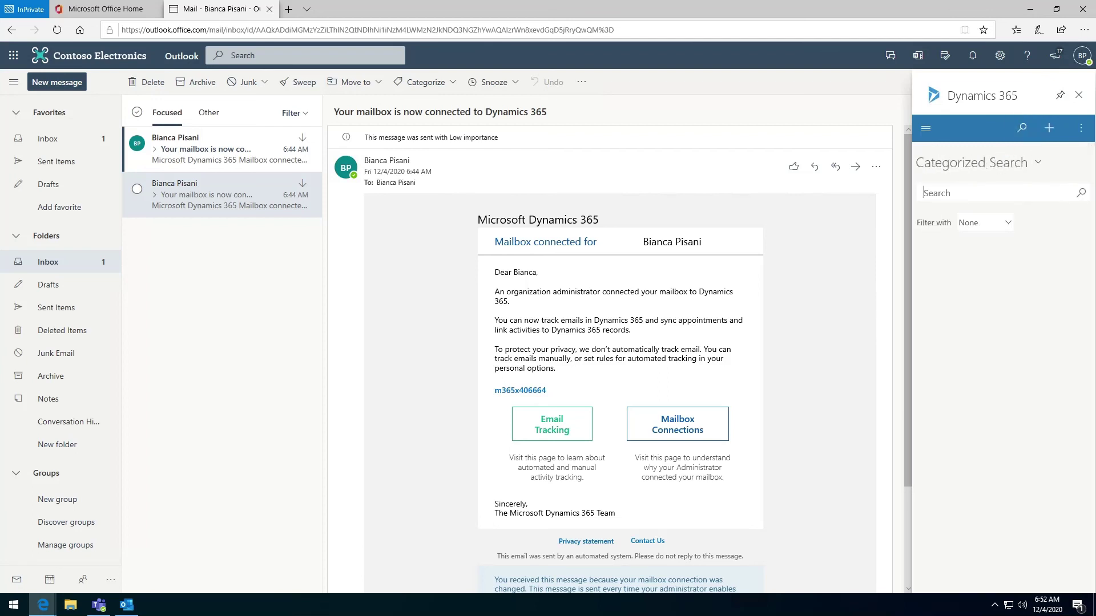
pyautogui.write('case')
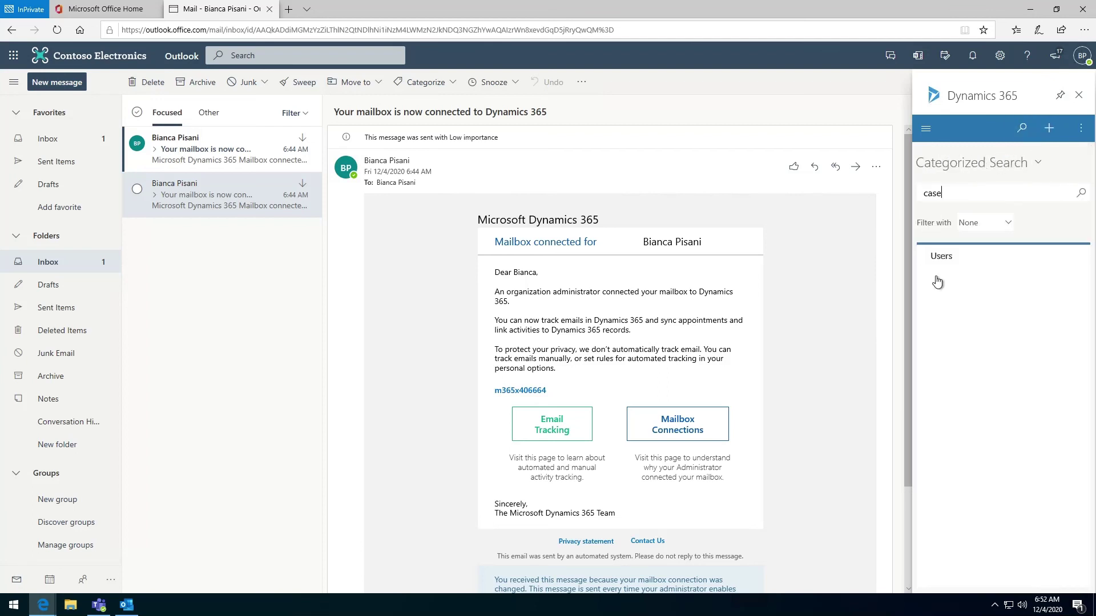
pyautogui.click(995, 225)
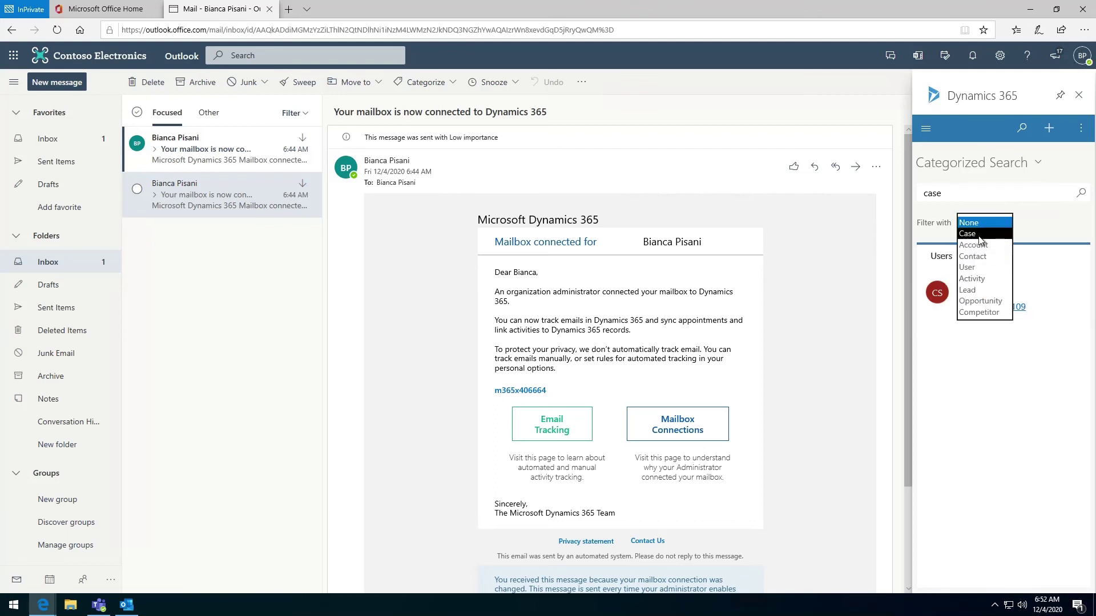
pyautogui.click(979, 239)
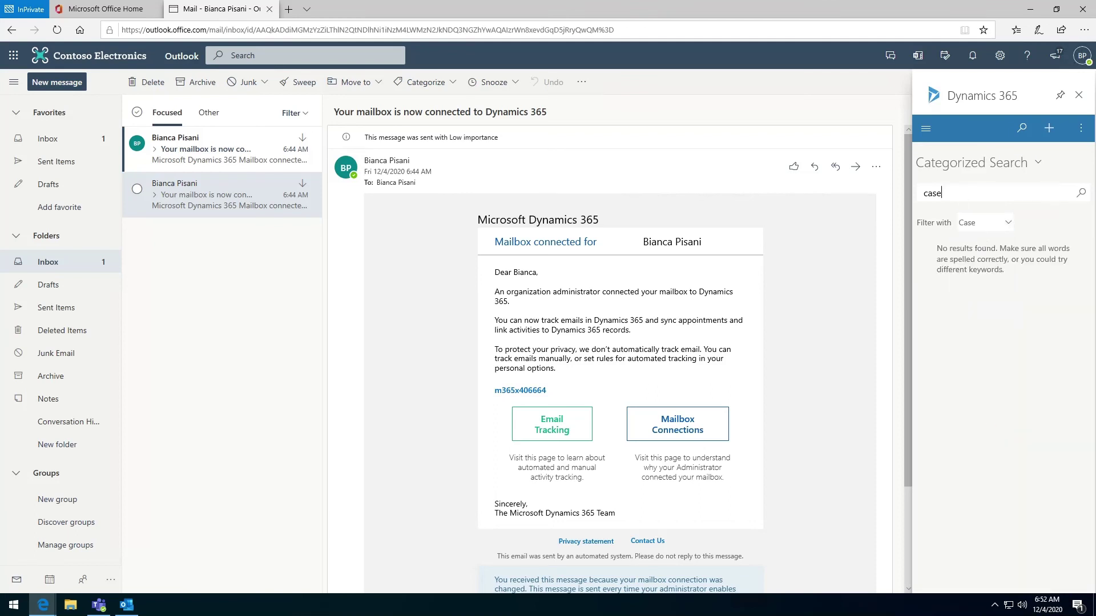
pyautogui.hotkey('ctrl', 'a')
pyautogui.write('conta')
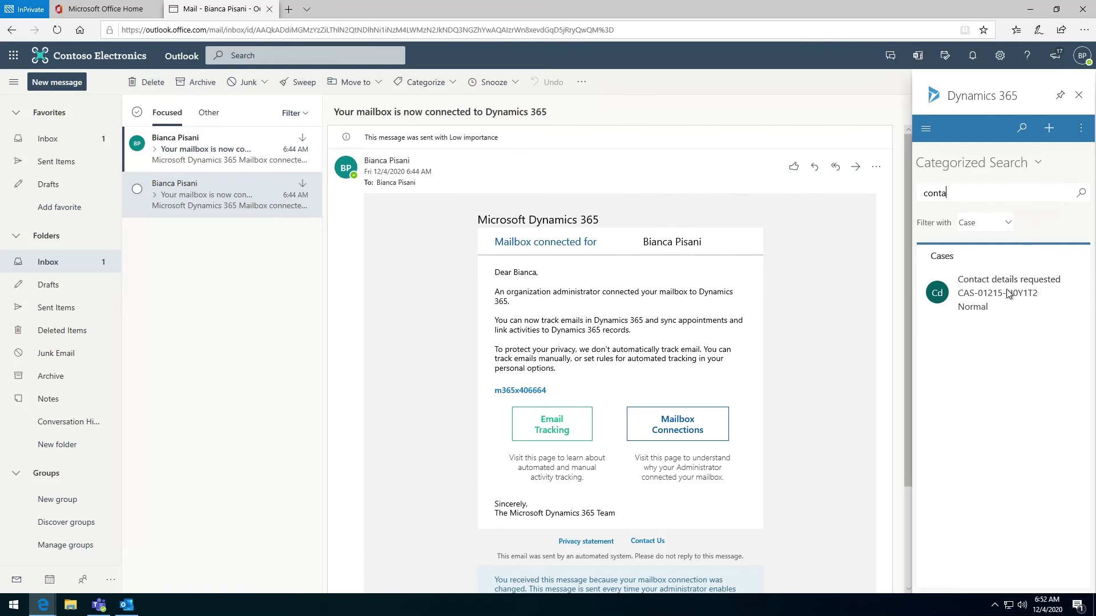
pyautogui.click(1007, 293)
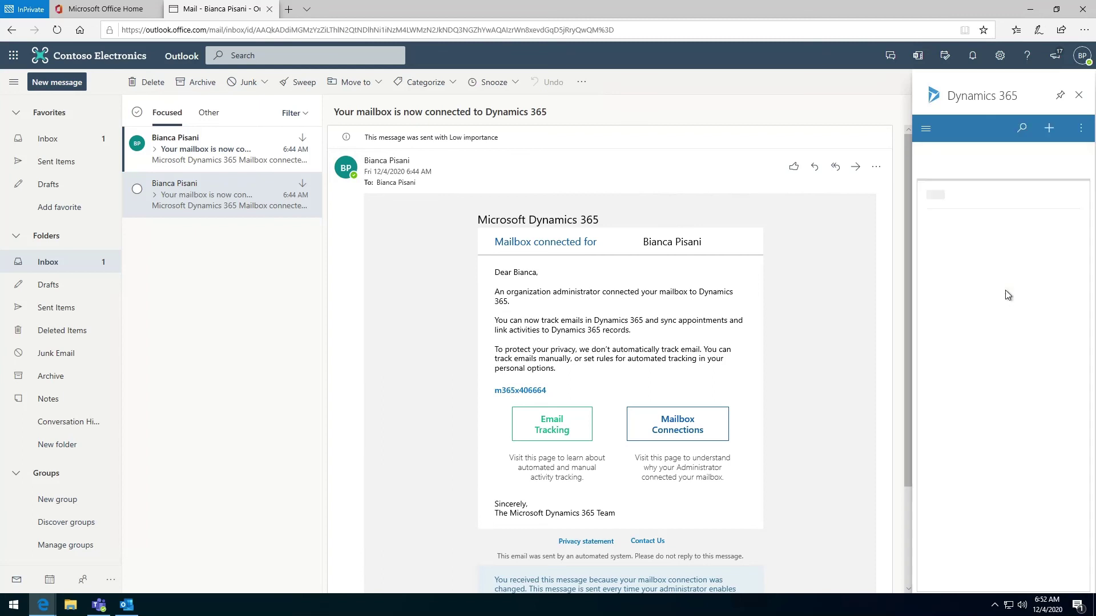